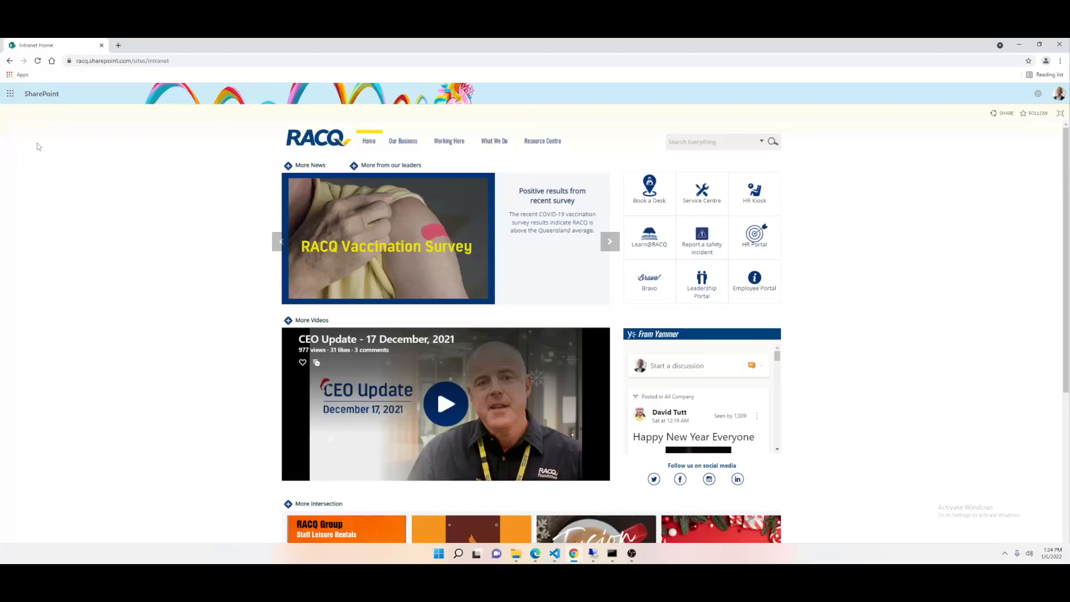
- Open RACQ AWS from the intranet's app list in a new tab and sign in to racq-analyticsdev with the SG-AWS-AnalyticsDEV-DiscoveryAnalytics role
{"action": "left_click", "coordinate": [10, 94]}
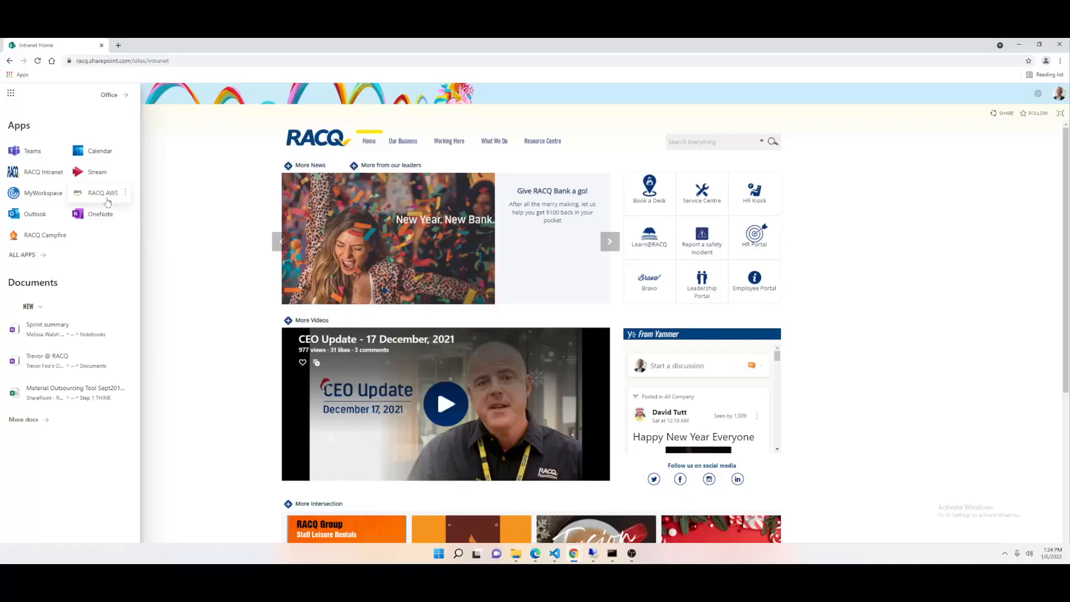
{"action": "left_click", "coordinate": [125, 192]}
{"action": "left_click", "coordinate": [150, 213]}
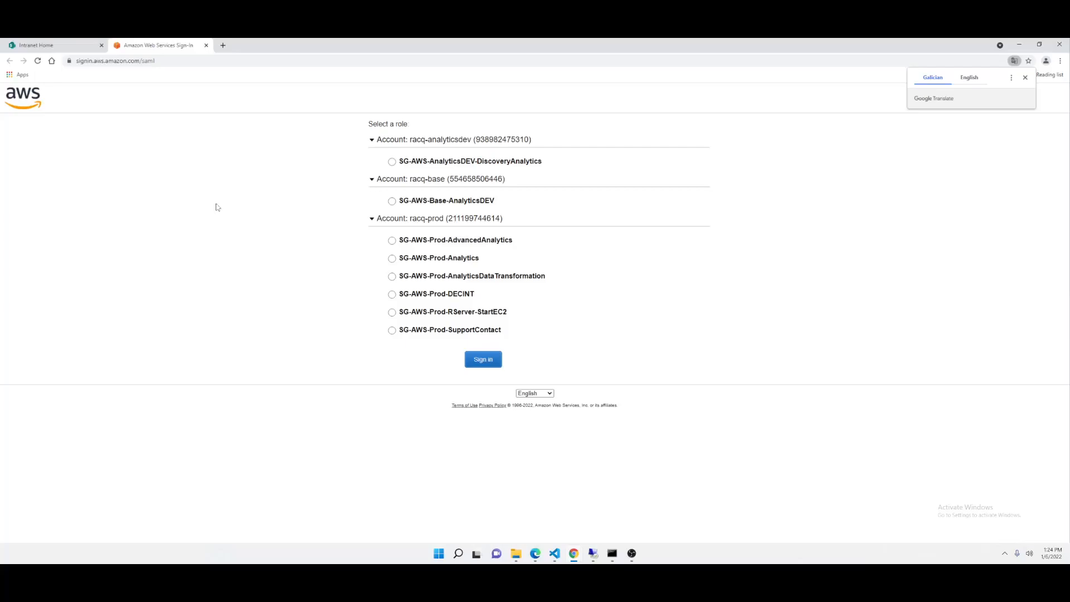
{"action": "double_click", "coordinate": [502, 140]}
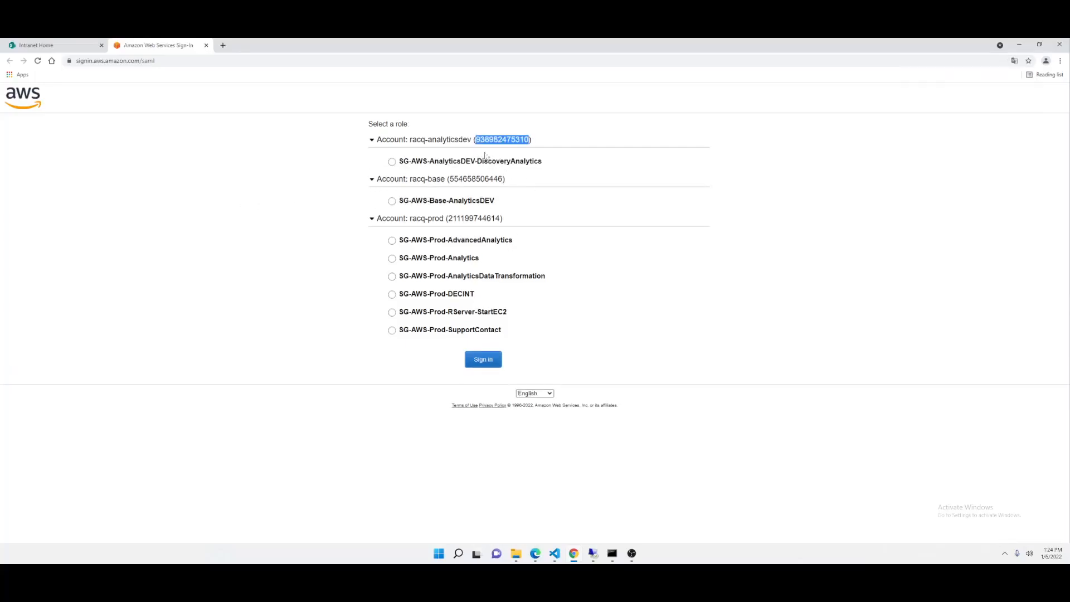
{"action": "left_click", "coordinate": [392, 161]}
{"action": "left_click", "coordinate": [483, 360]}
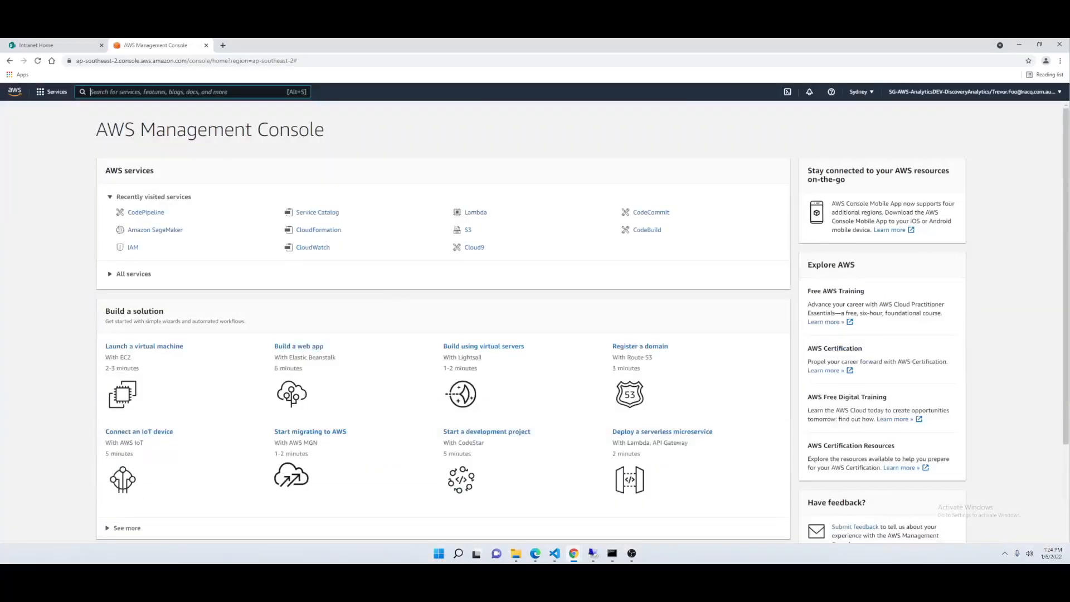
- Search the AWS services for "service catalog" and open Service Catalog in a new browser tab
{"action": "type", "text": "service catalog"}
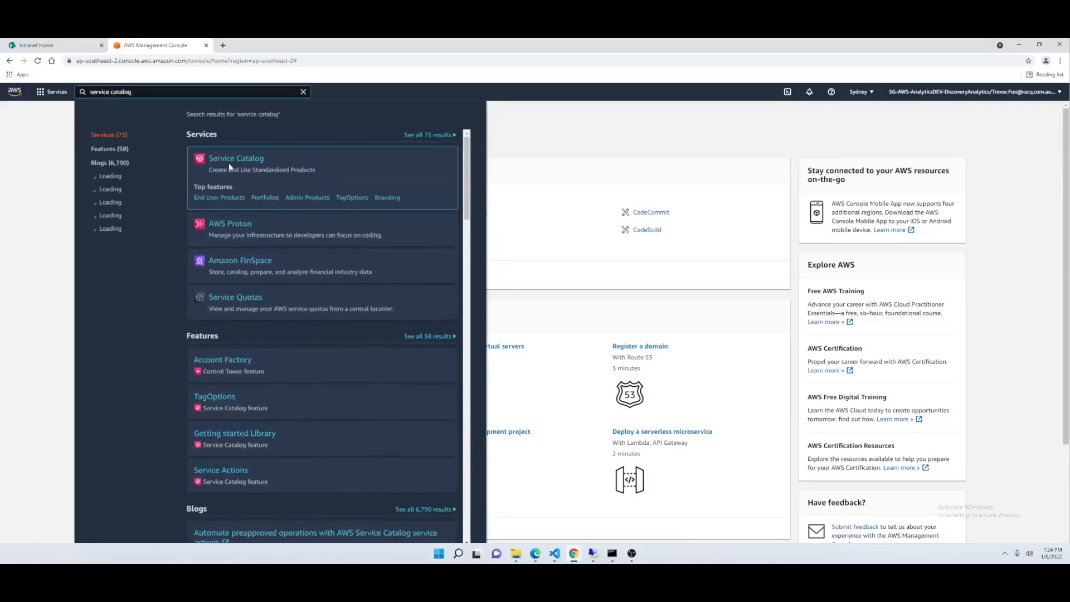
{"action": "middle_click", "coordinate": [231, 161]}
{"action": "left_click", "coordinate": [254, 47]}
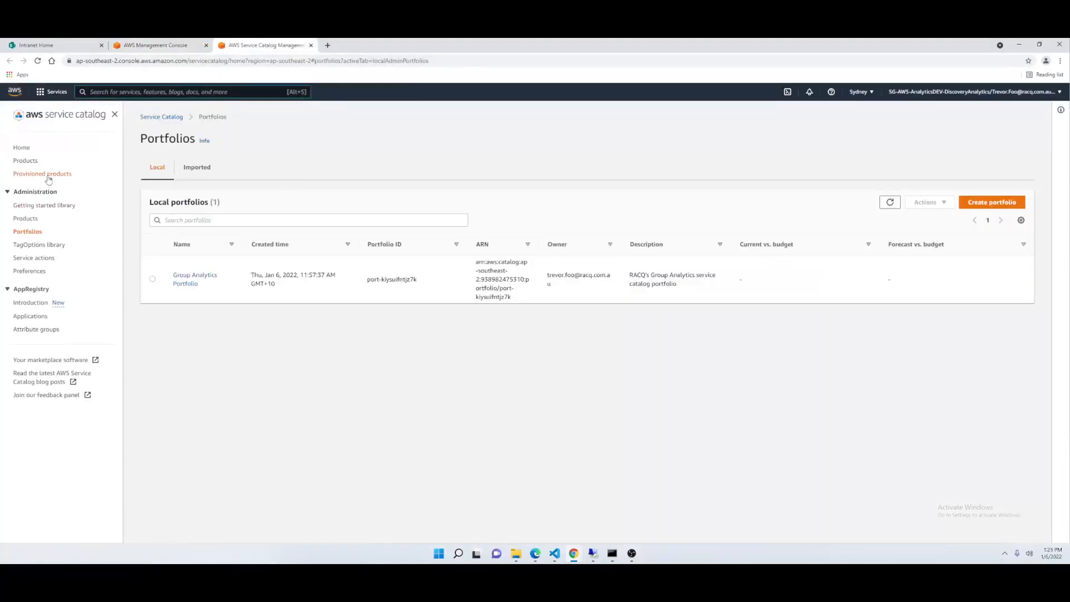
- Open the AWS Sagemaker Notebook Instances product in Service Catalog and start launching it
{"action": "left_click", "coordinate": [26, 161]}
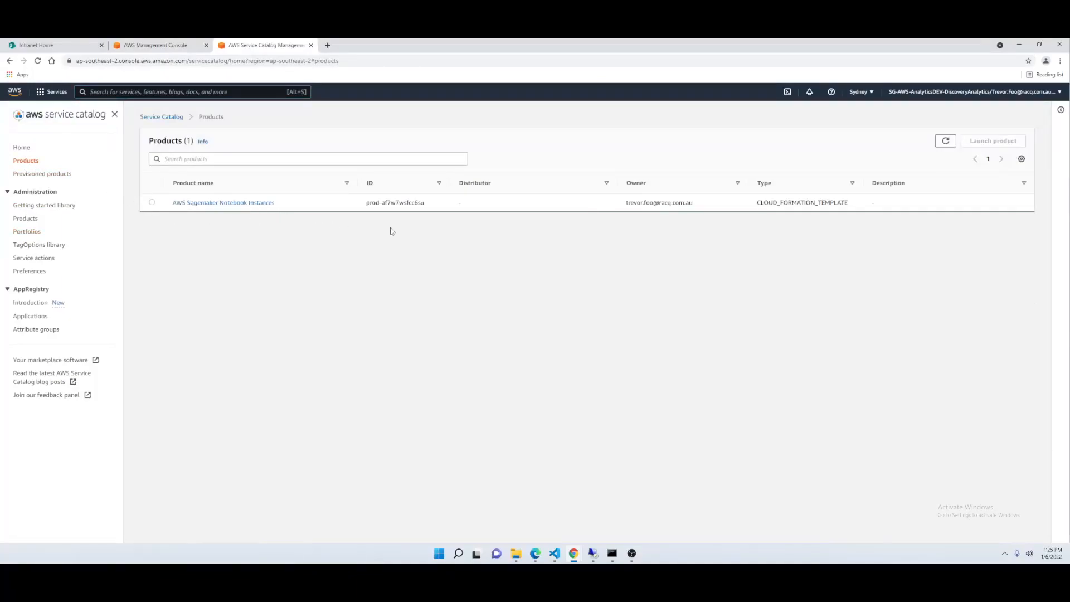
{"action": "left_click", "coordinate": [184, 203]}
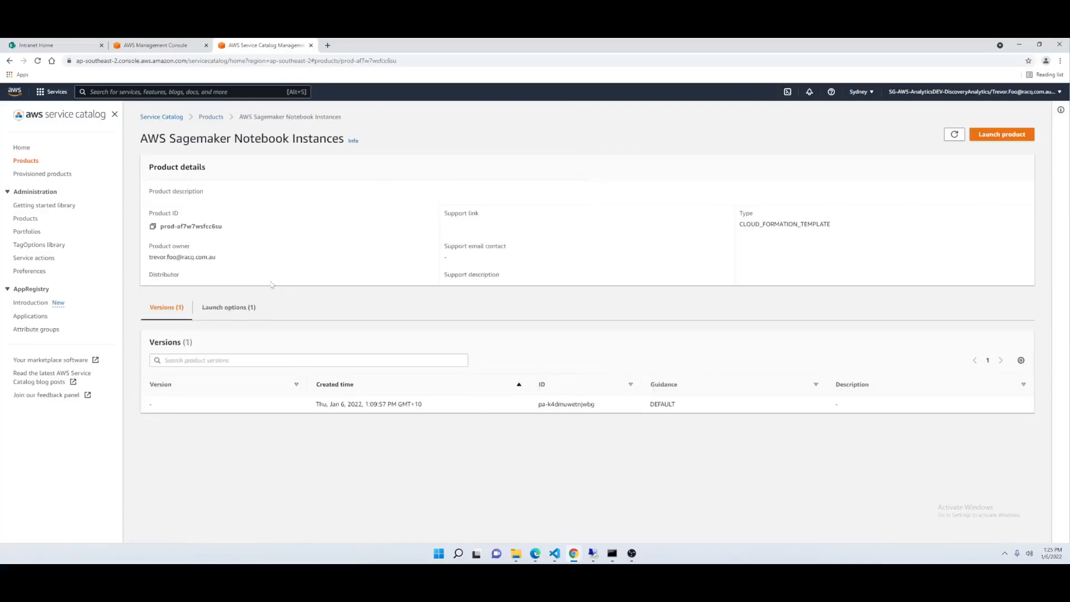
{"action": "left_click", "coordinate": [1004, 135]}
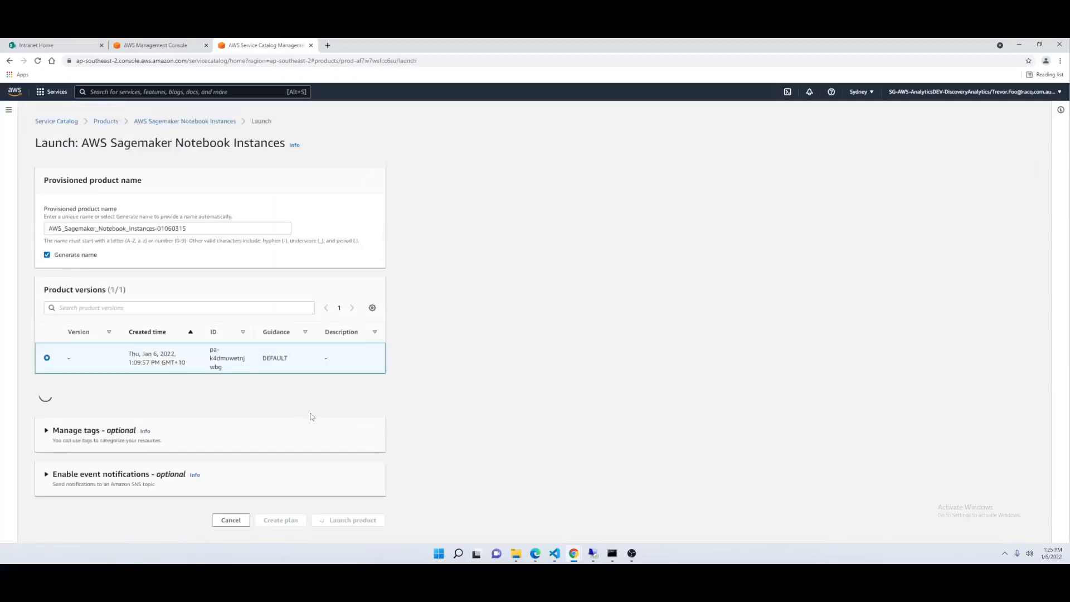
{"action": "left_click", "coordinate": [48, 255]}
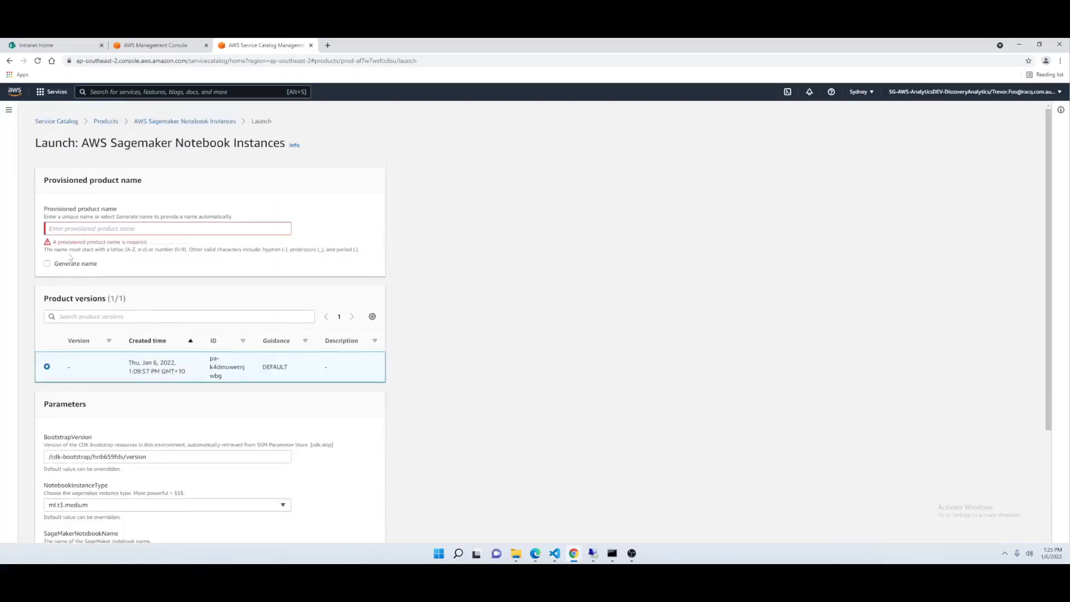
{"action": "left_click", "coordinate": [68, 228]}
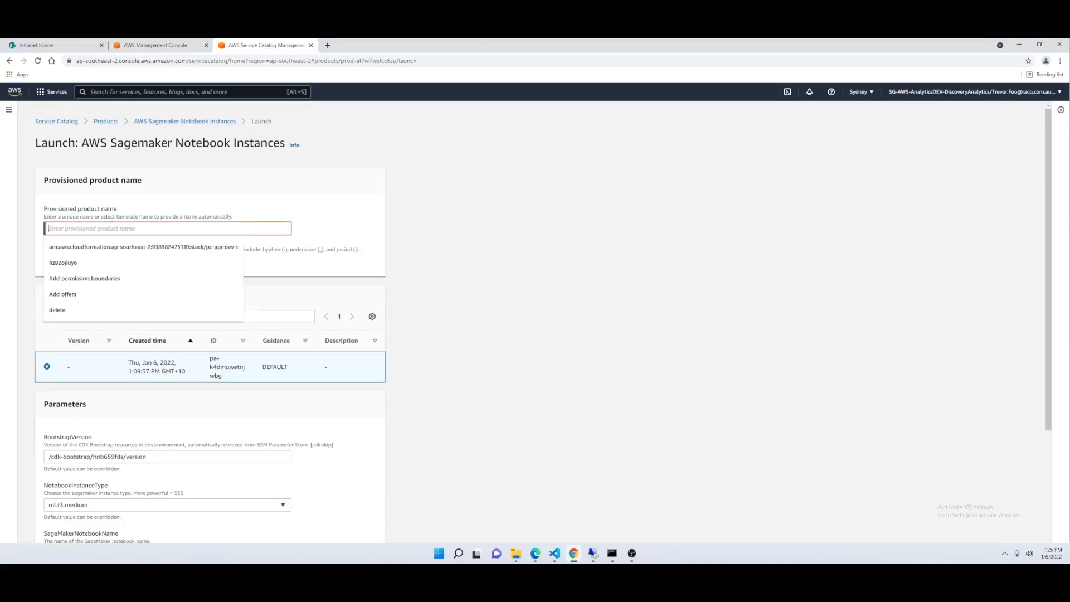
{"action": "left_click", "coordinate": [381, 250]}
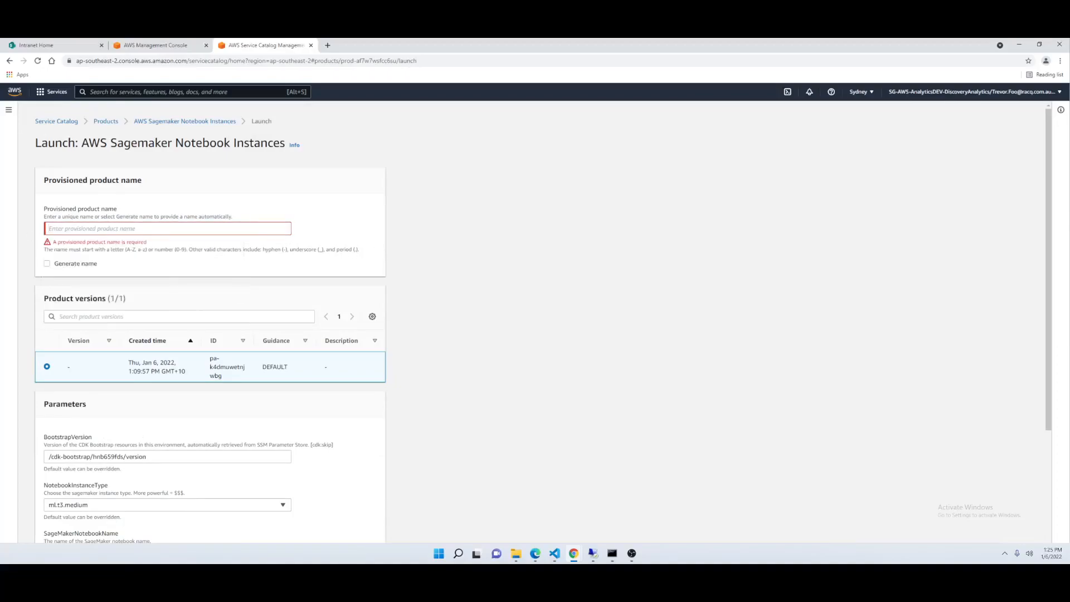
{"action": "left_click", "coordinate": [48, 264]}
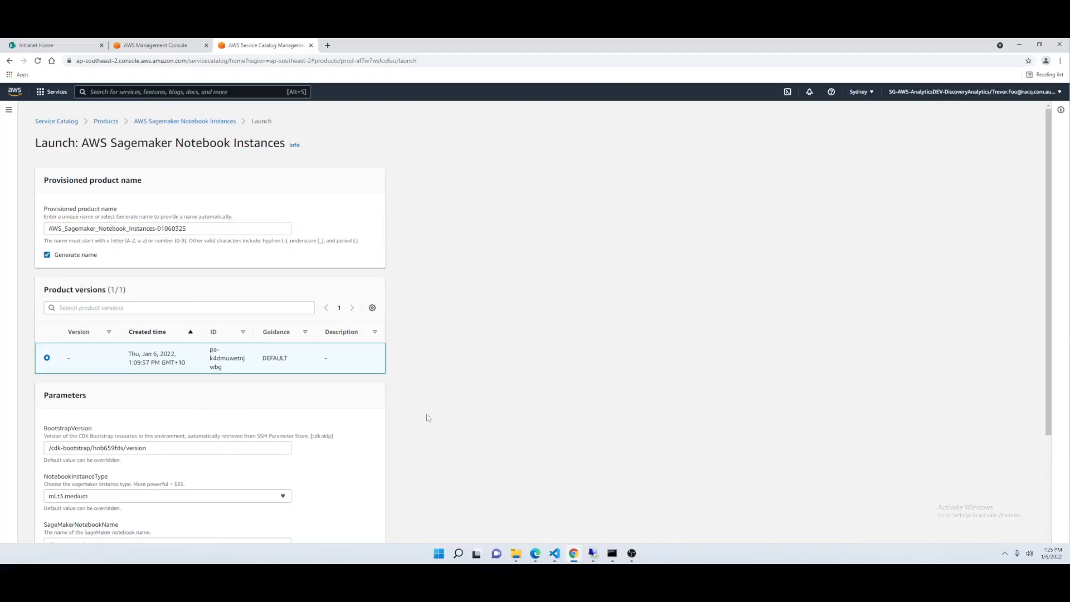
- Review the launch parameters, leaving BootstrapVersion at its default and choosing ml.t3.medium as the notebook instance type
{"action": "scroll", "coordinate": [433, 421], "scroll_direction": "down", "scroll_amount": 2}
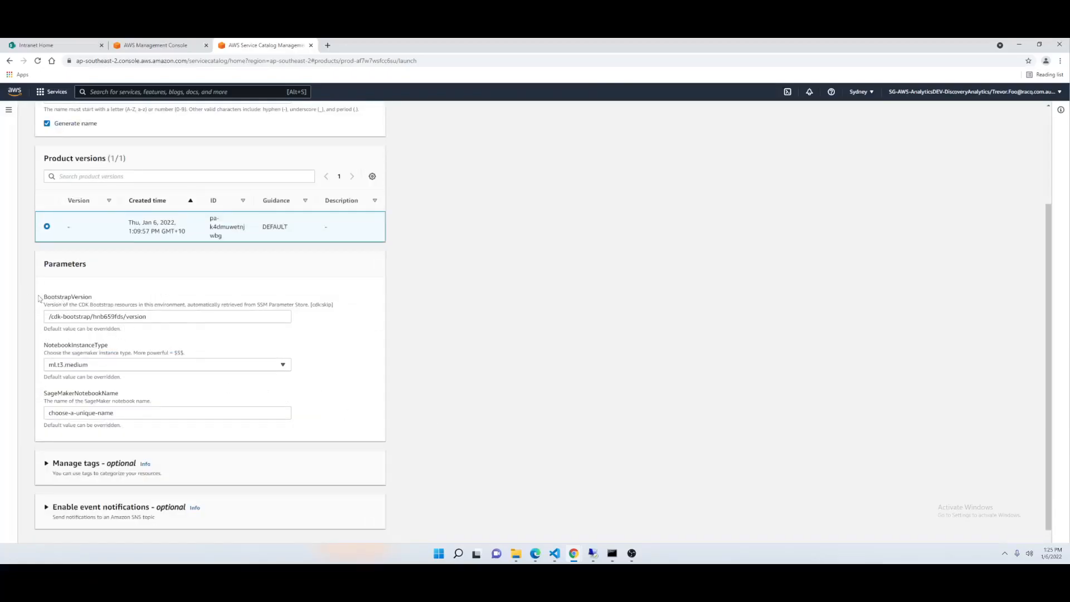
{"action": "left_click_drag", "start_coordinate": [48, 317], "coordinate": [145, 317]}
{"action": "left_click", "coordinate": [124, 366]}
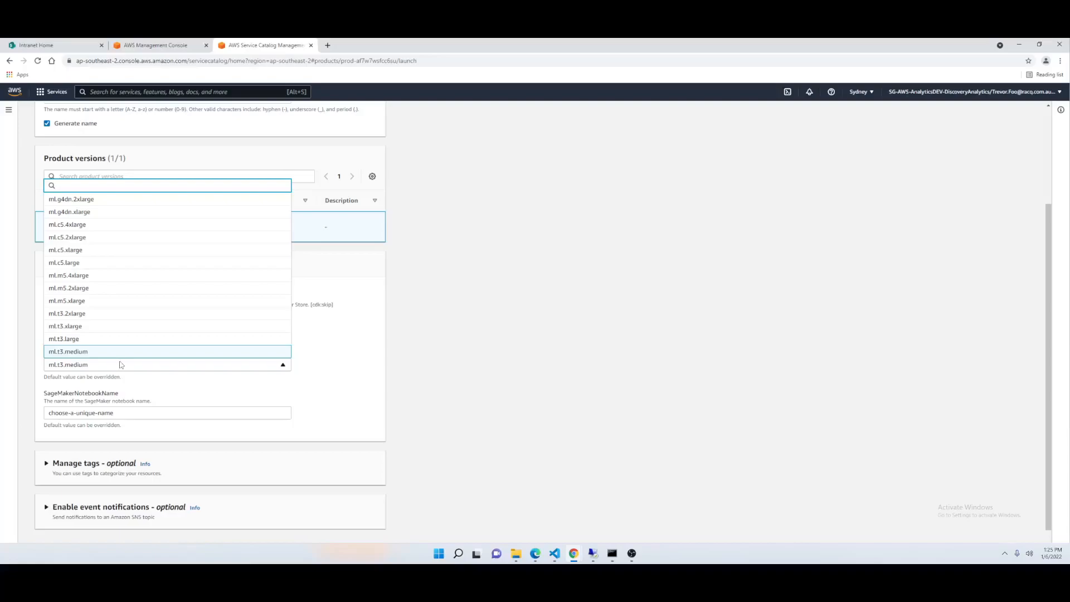
{"action": "left_click", "coordinate": [67, 353]}
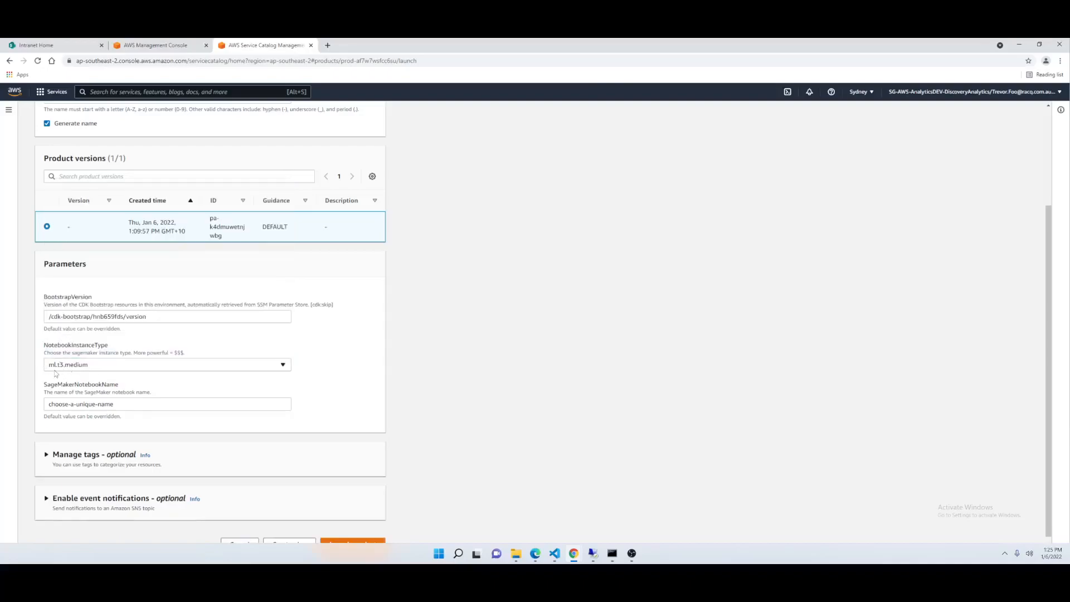
{"action": "left_click", "coordinate": [119, 368]}
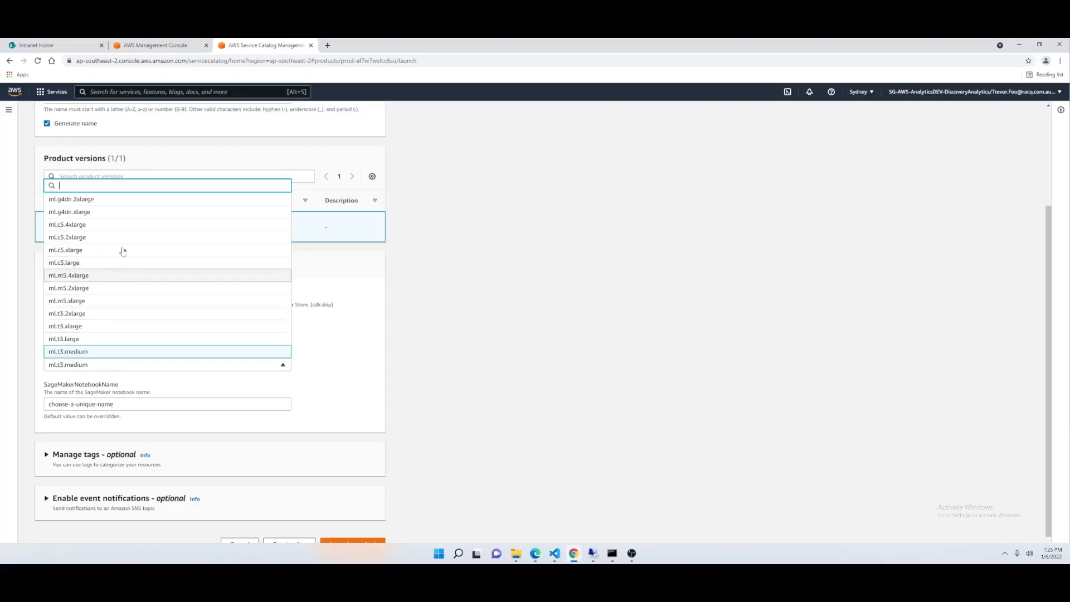
{"action": "left_click", "coordinate": [468, 411]}
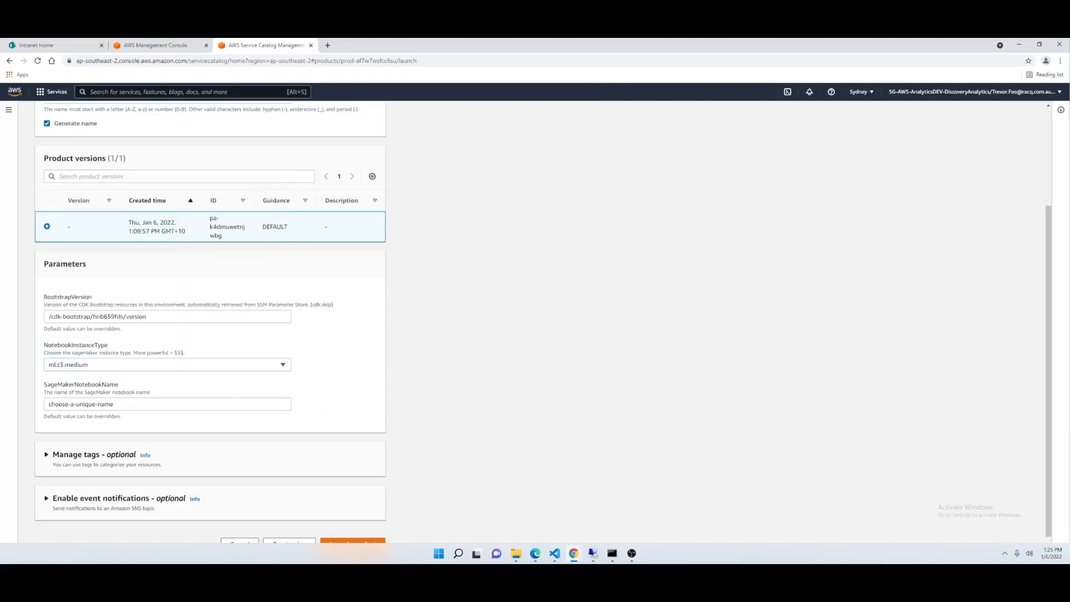
- Set SageMakerNotebookName to the user ID followed by "-notebook" and launch the product
{"action": "triple_click", "coordinate": [140, 404]}
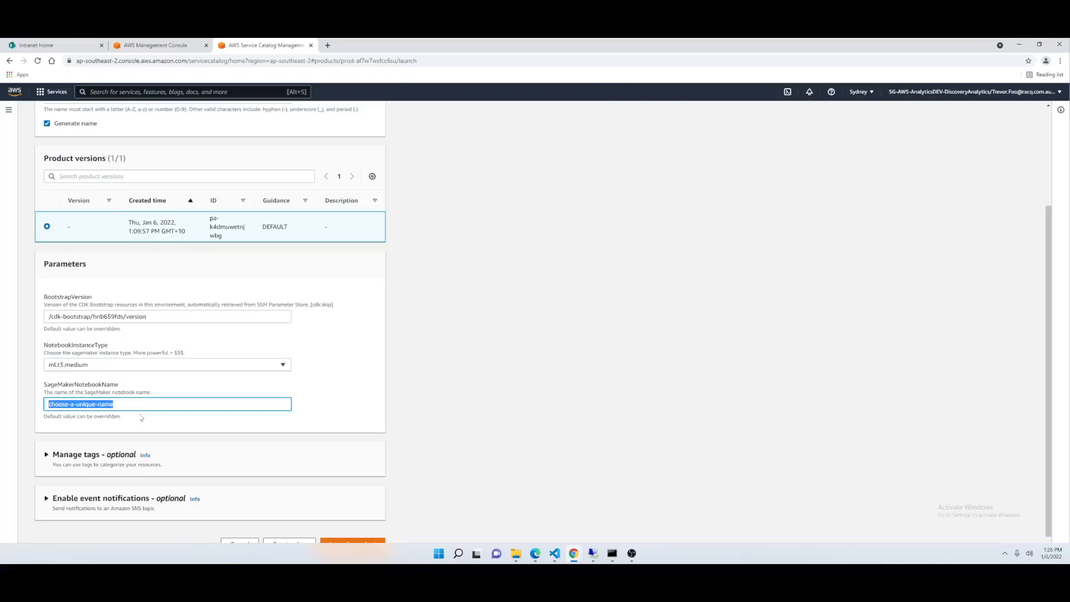
{"action": "type", "text": "u009673-notebooks"}
{"action": "key", "text": "BackSpace"}
{"action": "scroll", "coordinate": [335, 409], "scroll_direction": "down", "scroll_amount": 1}
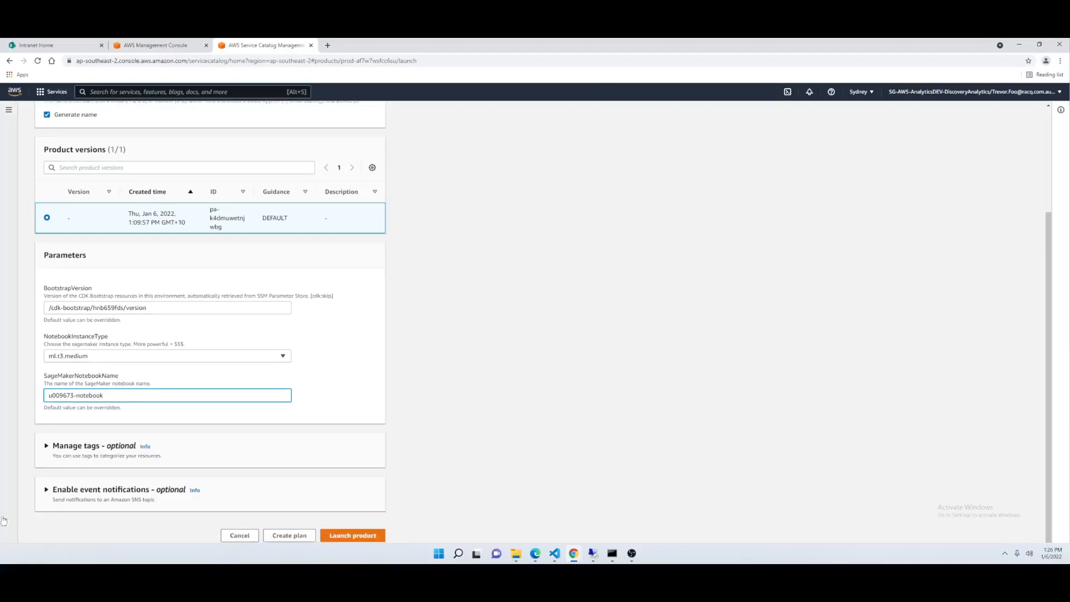
{"action": "left_click", "coordinate": [346, 534]}
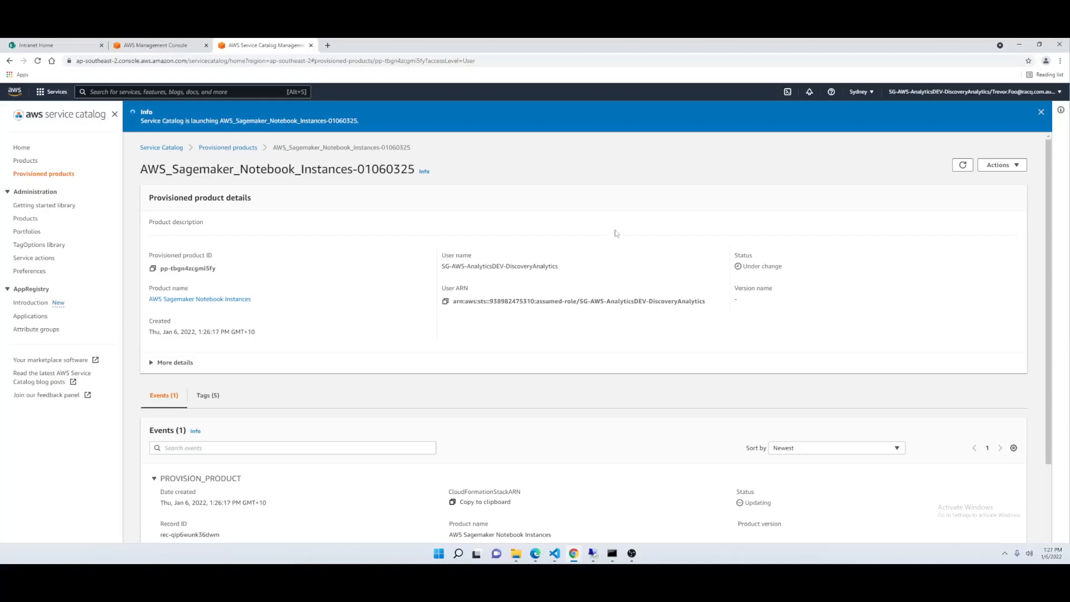
- Refresh the provisioned product and examine its status, details and provisioning event
{"action": "left_click", "coordinate": [959, 170]}
{"action": "scroll", "coordinate": [397, 392], "scroll_direction": "down", "scroll_amount": 2}
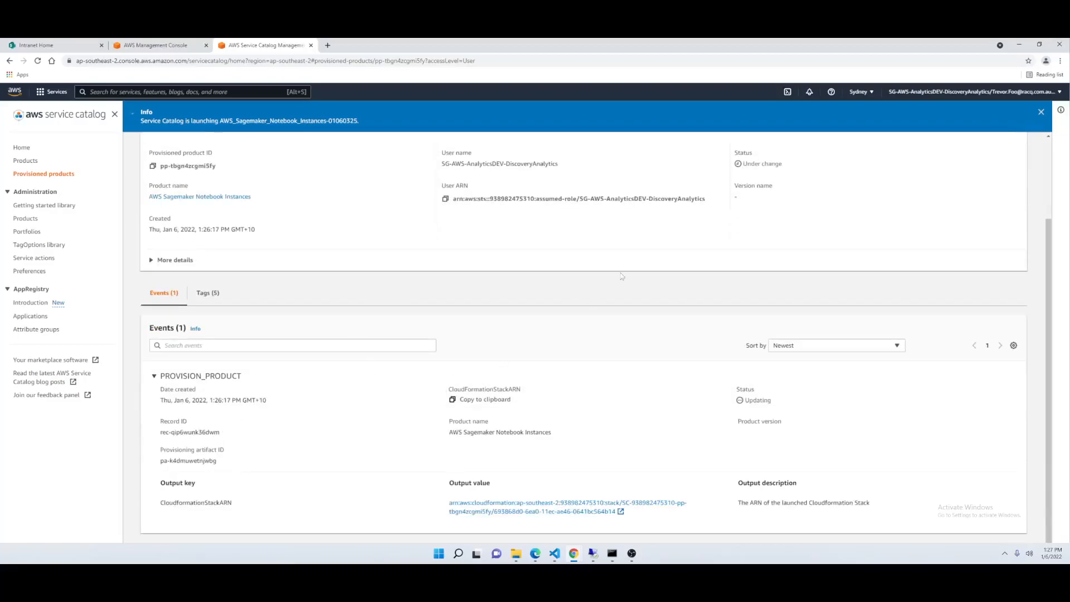
{"action": "scroll", "coordinate": [617, 281], "scroll_direction": "up", "scroll_amount": 2}
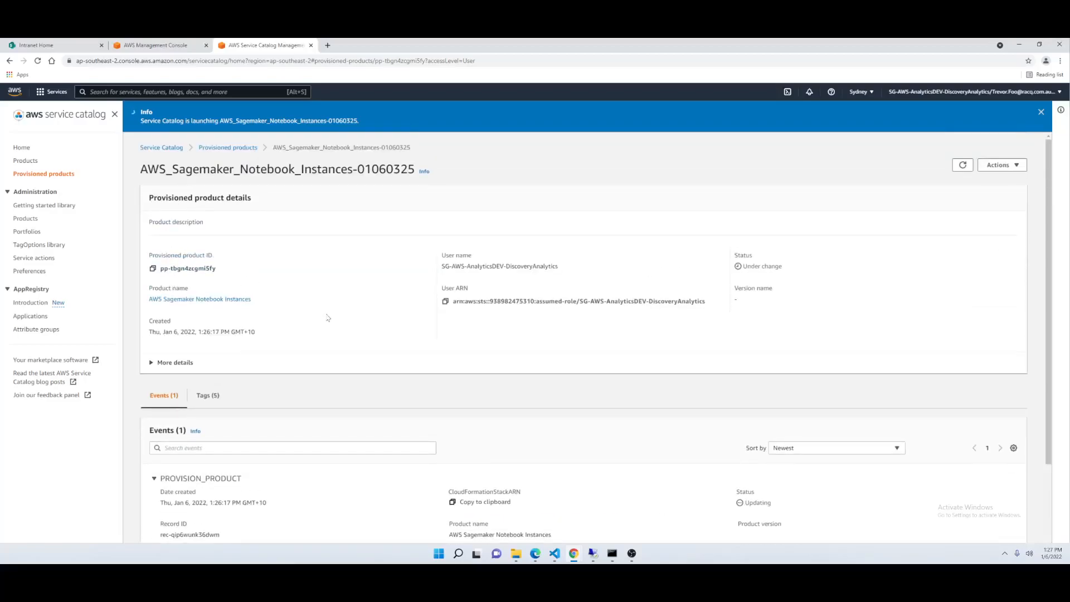
{"action": "scroll", "coordinate": [328, 316], "scroll_direction": "down", "scroll_amount": 2}
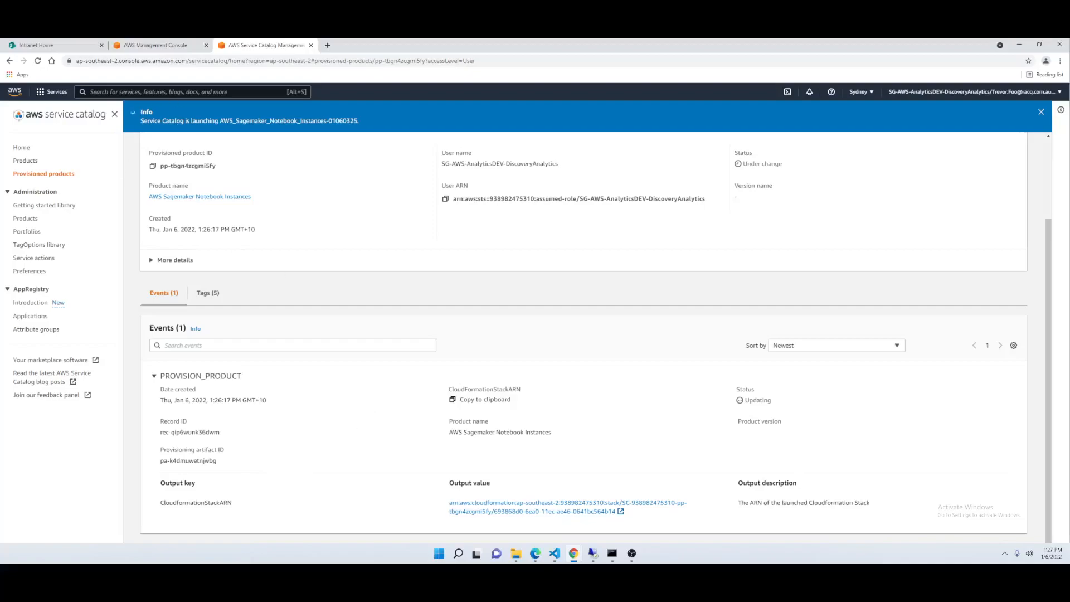
- Search the AWS services for "sagemaker", open Amazon SageMaker in a new browser tab and show its notebook instances
{"action": "type", "text": "sake"}
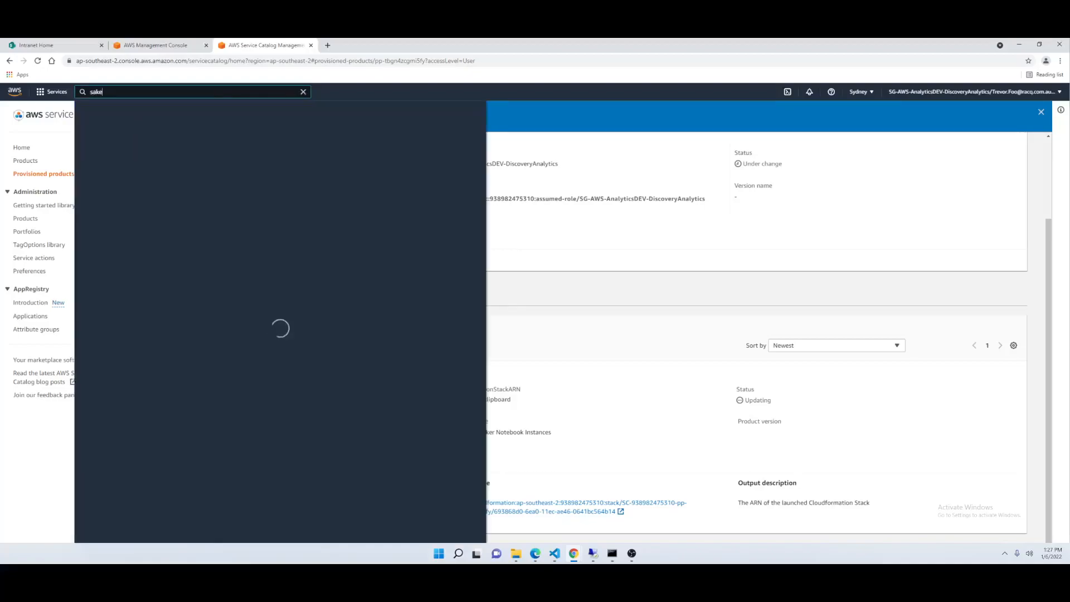
{"action": "key", "text": "ctrl+a"}
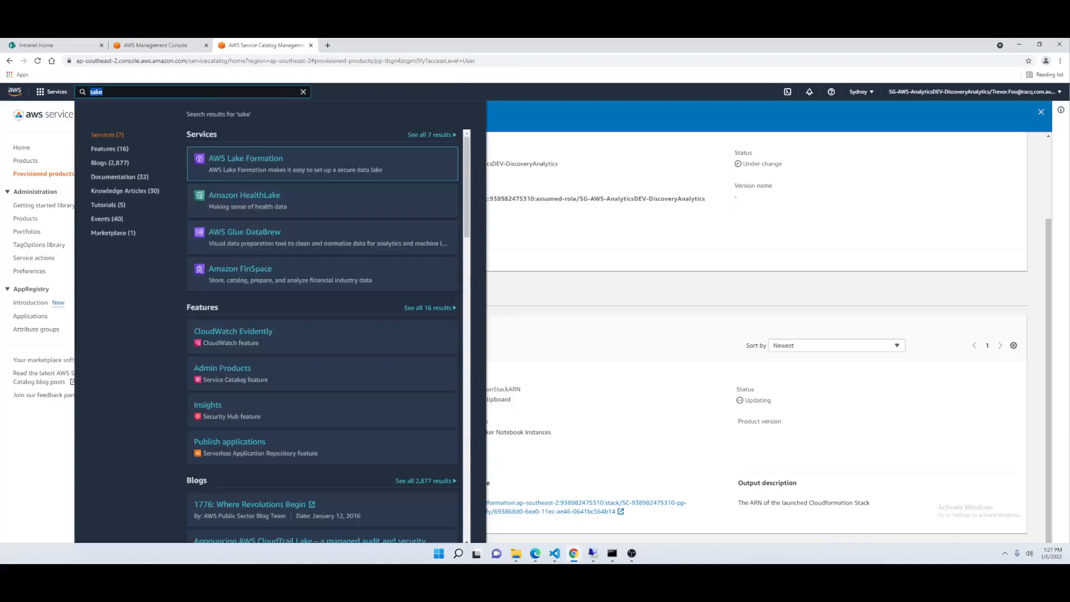
{"action": "type", "text": "sagemaker"}
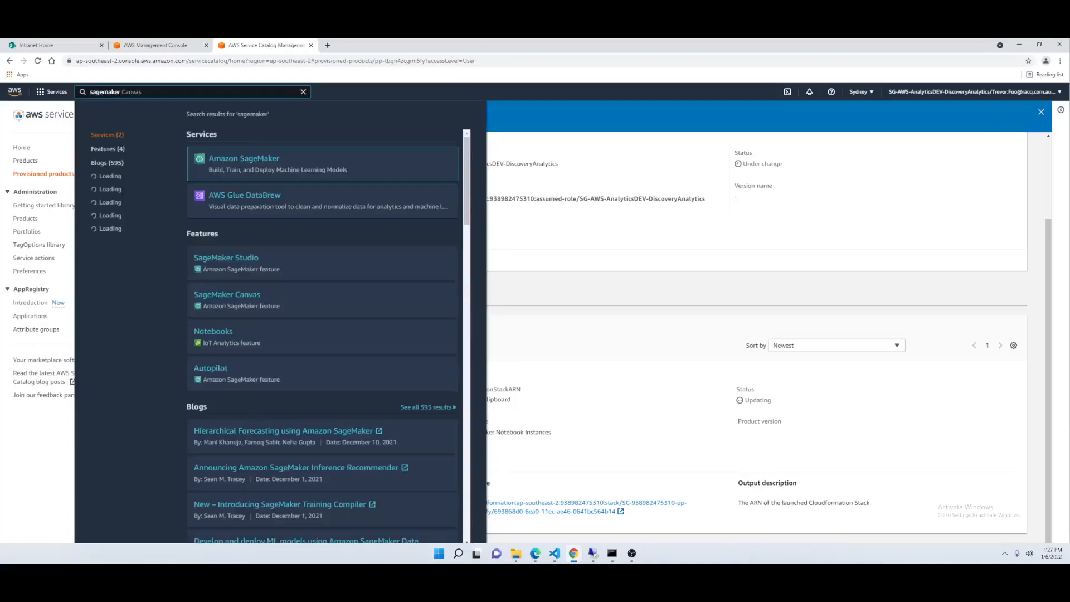
{"action": "middle_click", "coordinate": [234, 162]}
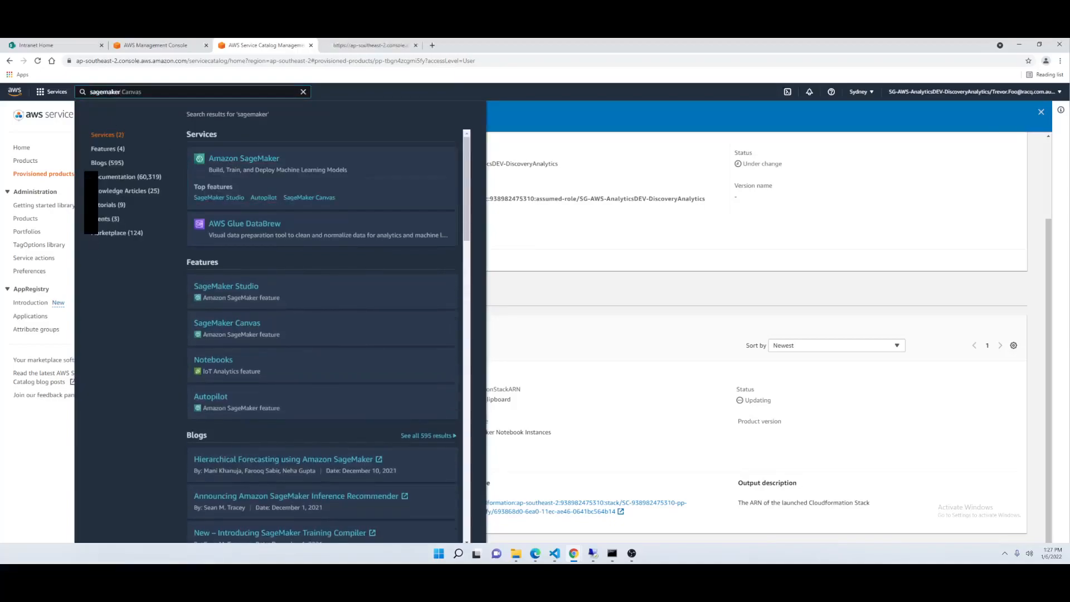
{"action": "left_click", "coordinate": [353, 45]}
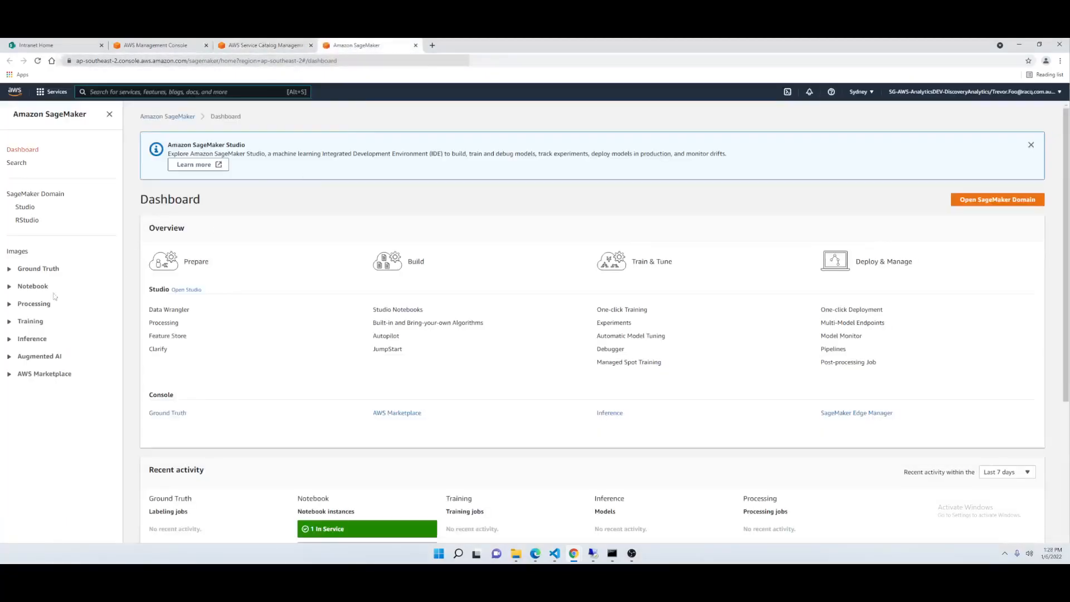
{"action": "left_click", "coordinate": [23, 286]}
{"action": "left_click", "coordinate": [51, 301]}
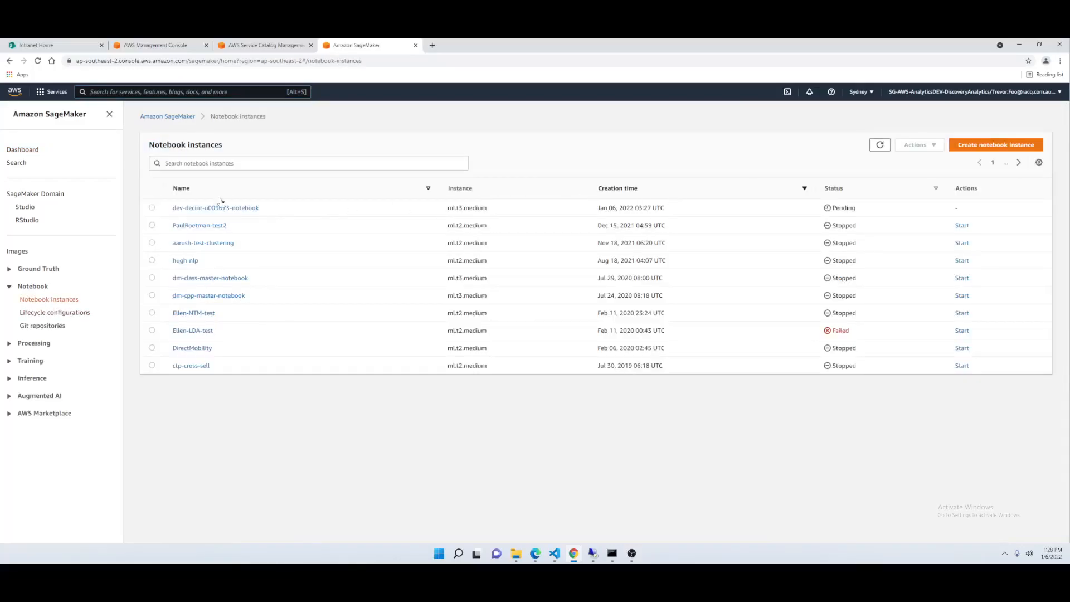
- Examine the newly launched notebook's name and status in the list of notebook instances
{"action": "left_click_drag", "start_coordinate": [268, 209], "coordinate": [169, 210]}
{"action": "left_click_drag", "start_coordinate": [970, 210], "coordinate": [172, 208]}
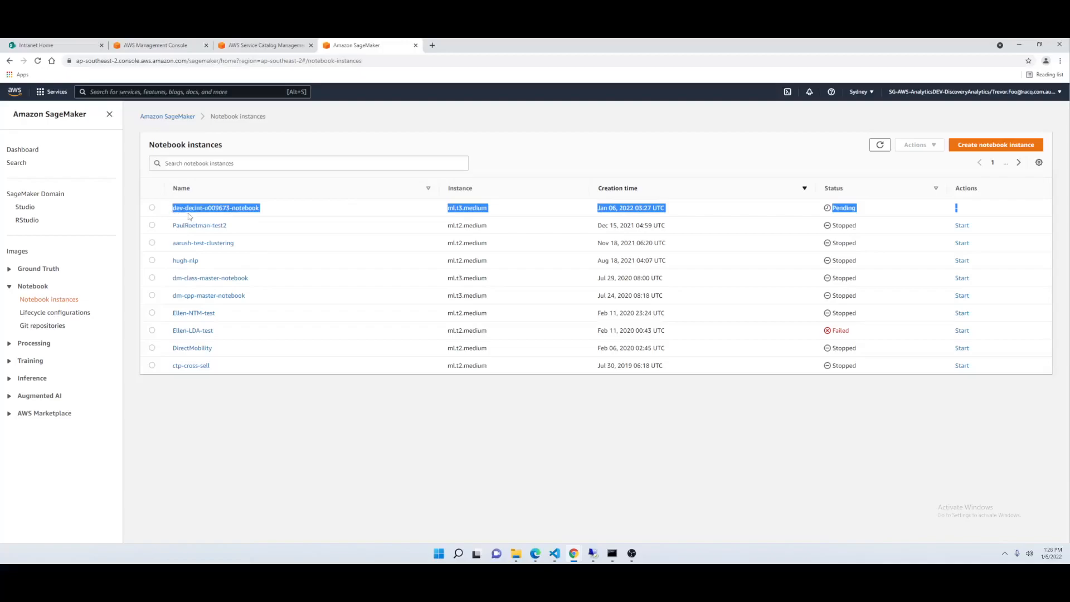
{"action": "left_click_drag", "start_coordinate": [276, 212], "coordinate": [202, 213]}
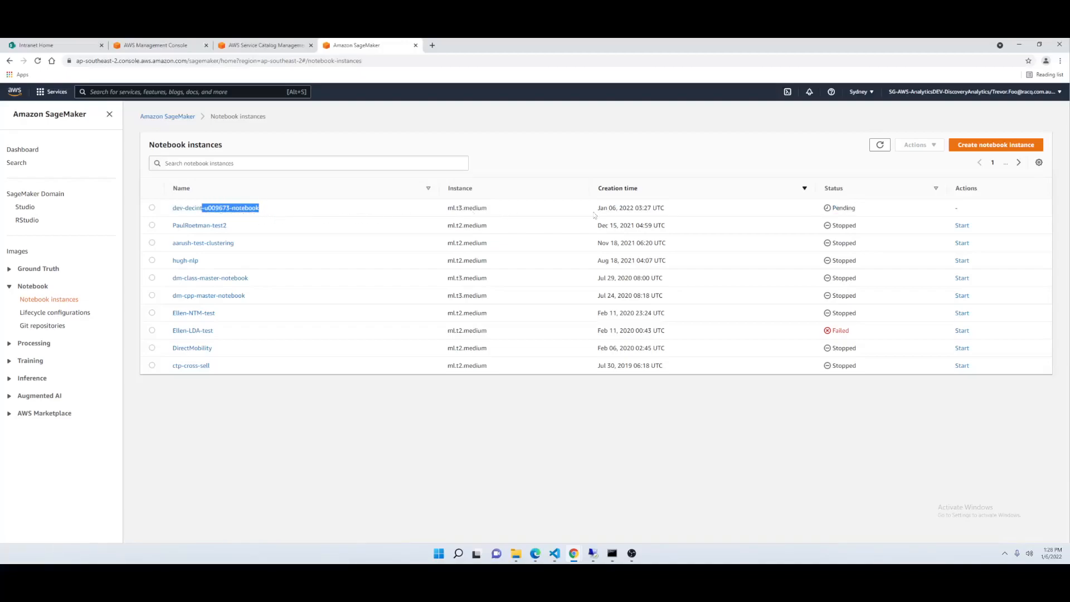
{"action": "left_click_drag", "start_coordinate": [868, 212], "coordinate": [829, 211]}
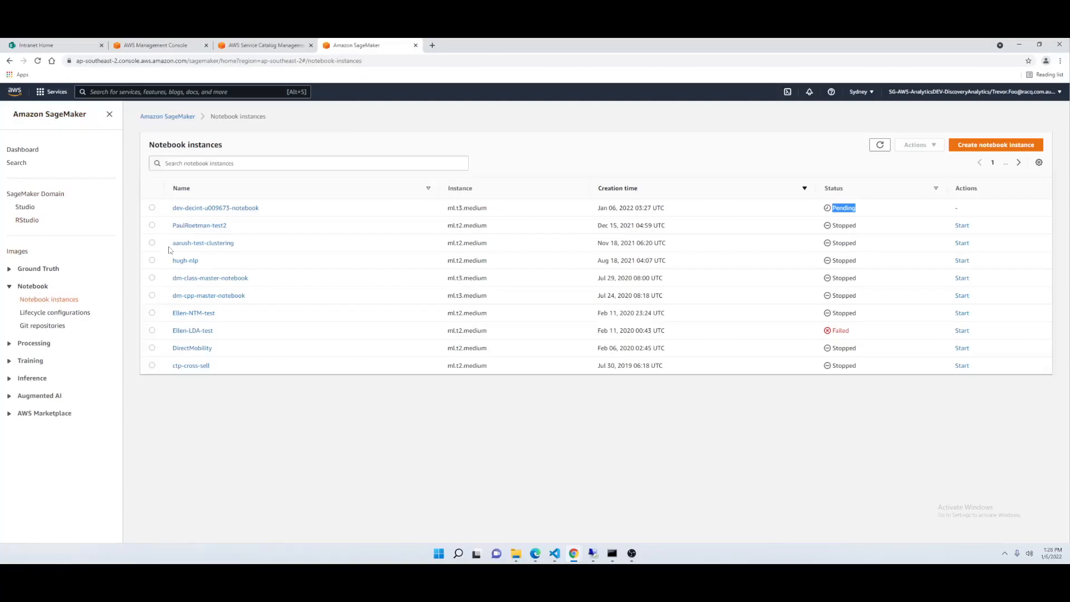
{"action": "left_click", "coordinate": [152, 226]}
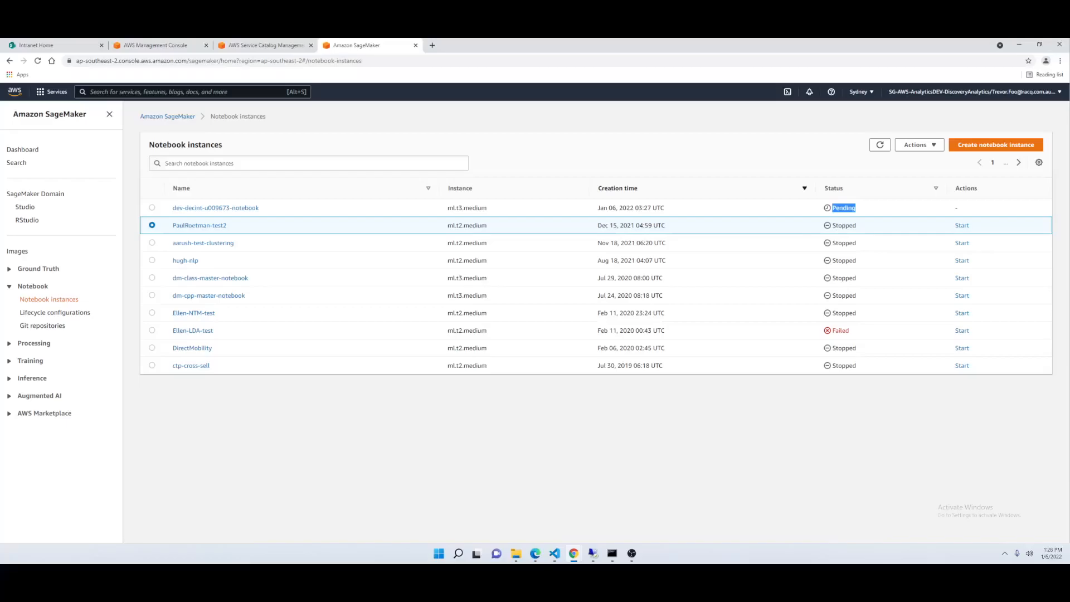
- Refresh the notebook instances list and open the details of the newly launched notebook
{"action": "left_click", "coordinate": [880, 146]}
{"action": "left_click", "coordinate": [880, 146]}
{"action": "left_click", "coordinate": [879, 146]}
{"action": "left_click", "coordinate": [215, 208]}
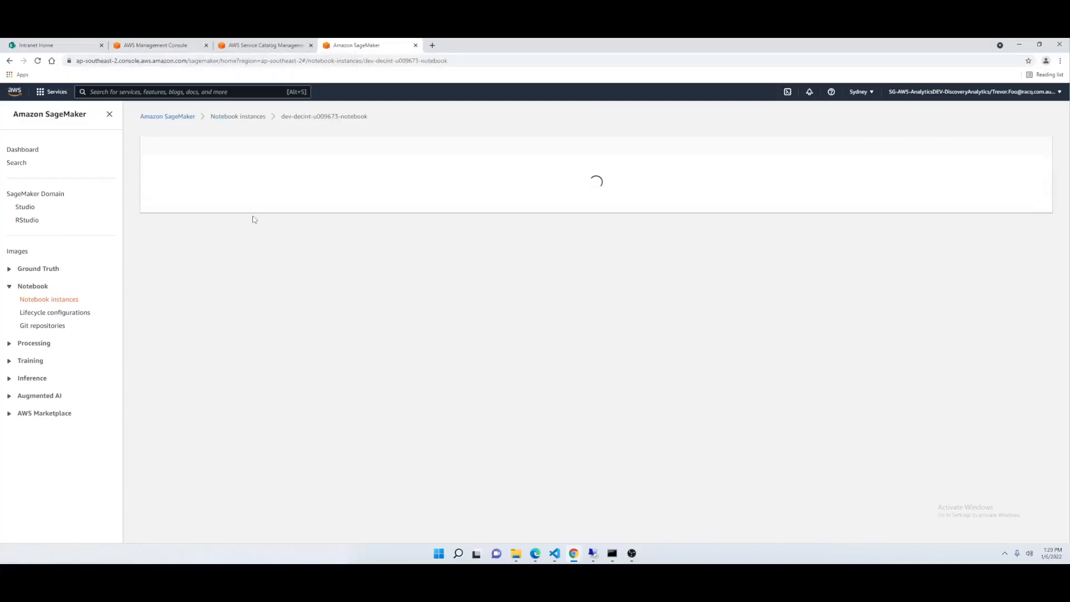
- Review the notebook instance's settings and open its IAM role in a new browser tab
{"action": "scroll", "coordinate": [231, 411], "scroll_direction": "down", "scroll_amount": 2}
{"action": "scroll", "coordinate": [315, 295], "scroll_direction": "up", "scroll_amount": 2}
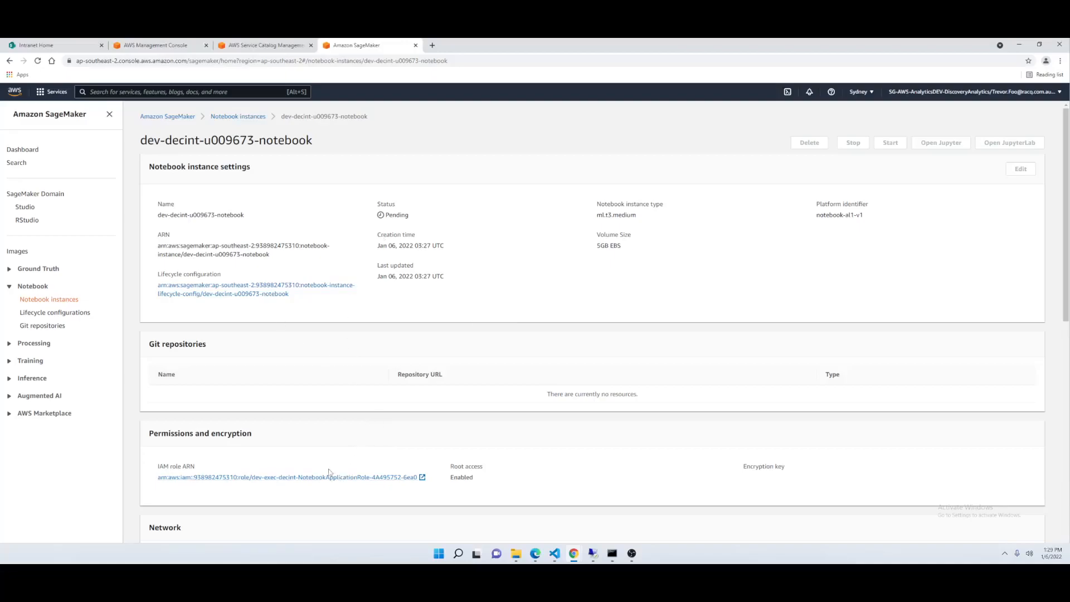
{"action": "left_click", "coordinate": [252, 480]}
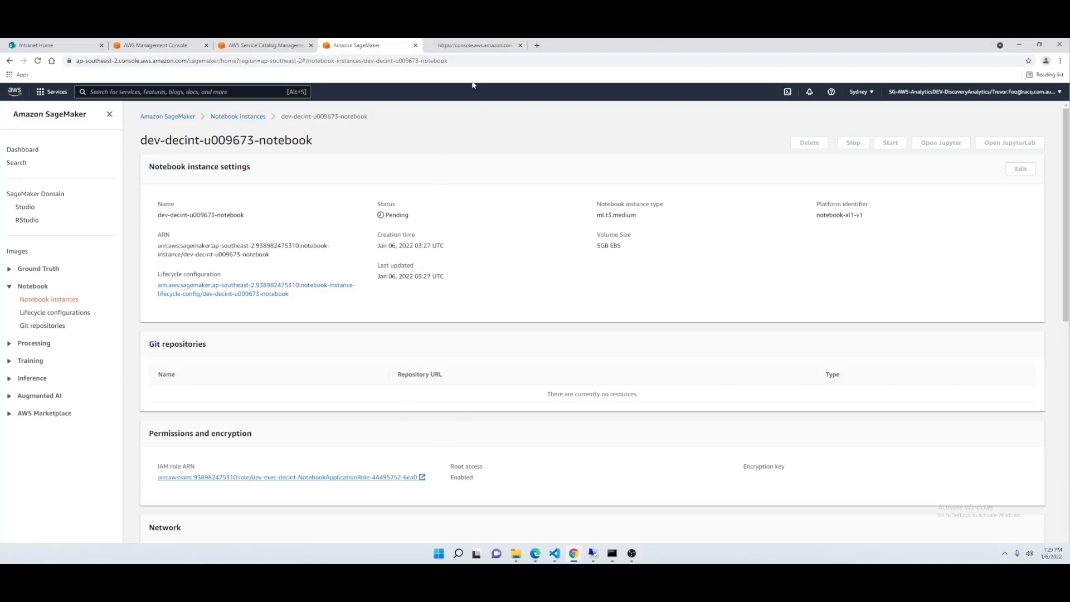
{"action": "left_click", "coordinate": [469, 49]}
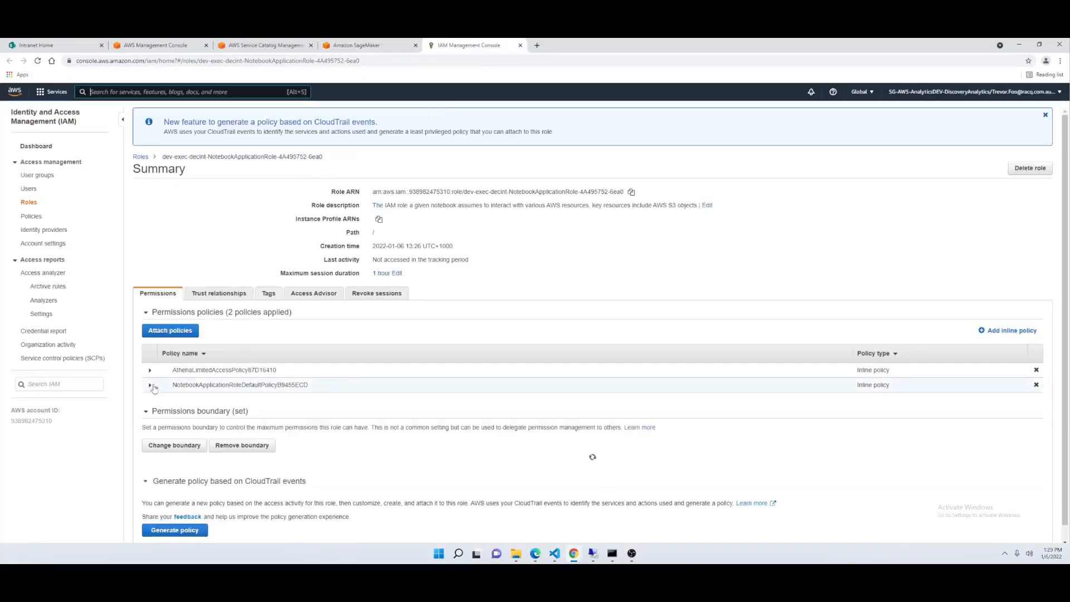
- Expand the role's NotebookApplicationRoleDefaultPolicy inline policy and examine the S3 actions and resources in its JSON
{"action": "left_click", "coordinate": [147, 387]}
{"action": "scroll", "coordinate": [351, 485], "scroll_direction": "down", "scroll_amount": 1}
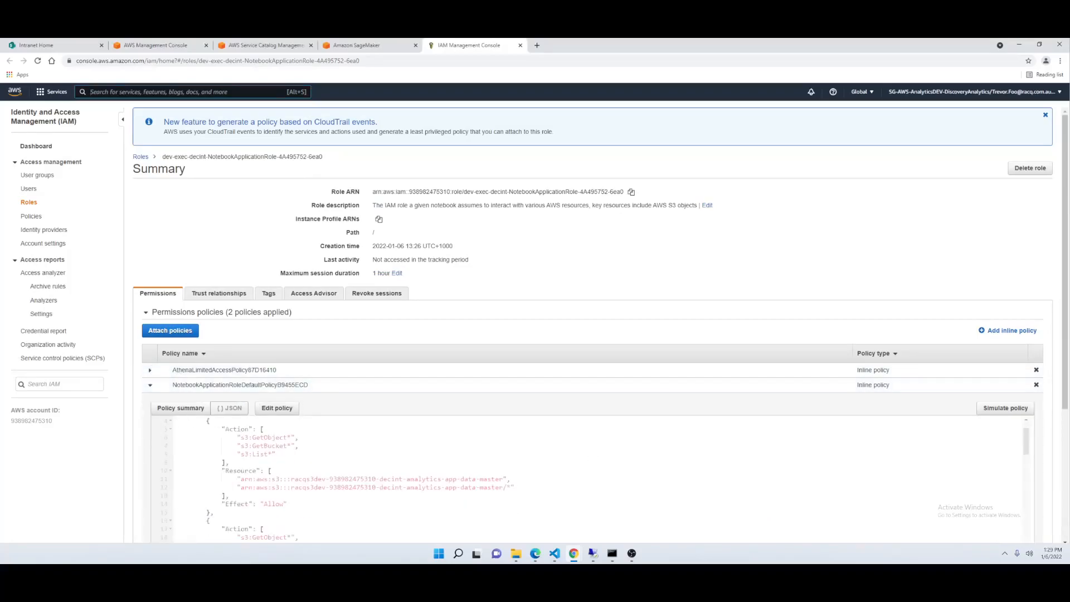
{"action": "scroll", "coordinate": [1007, 350], "scroll_direction": "down", "scroll_amount": 4}
{"action": "scroll", "coordinate": [1007, 350], "scroll_direction": "up", "scroll_amount": 3}
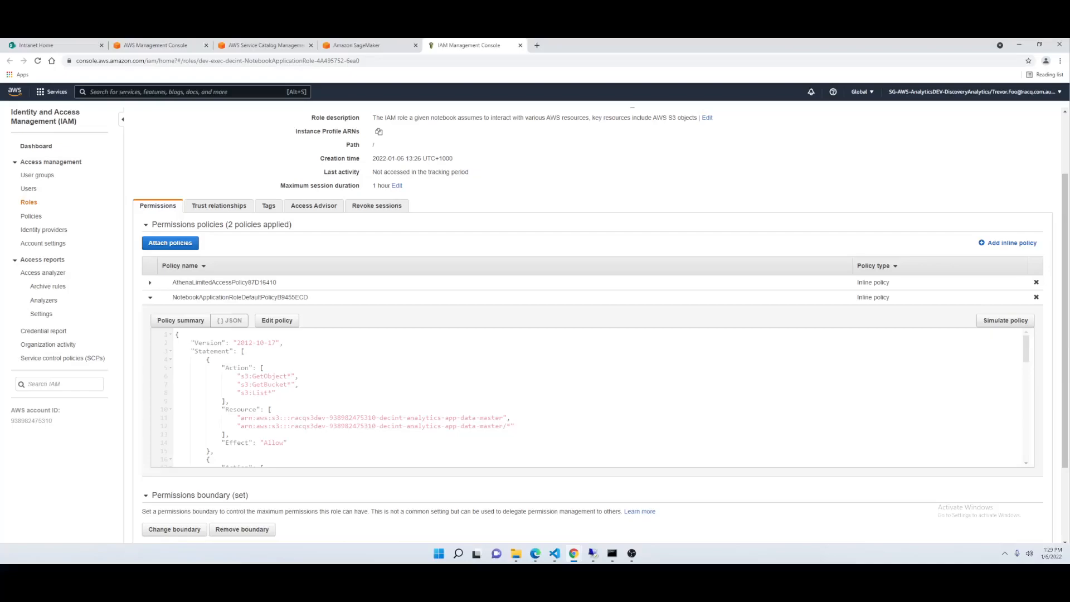
{"action": "left_click_drag", "start_coordinate": [503, 425], "coordinate": [241, 426]}
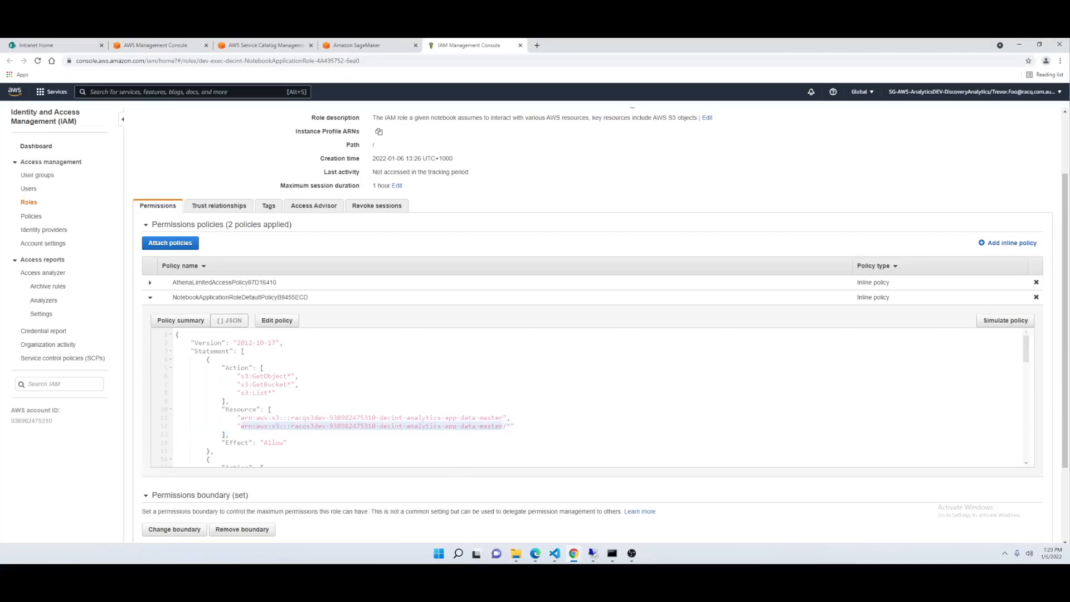
{"action": "scroll", "coordinate": [591, 399], "scroll_direction": "down", "scroll_amount": 4}
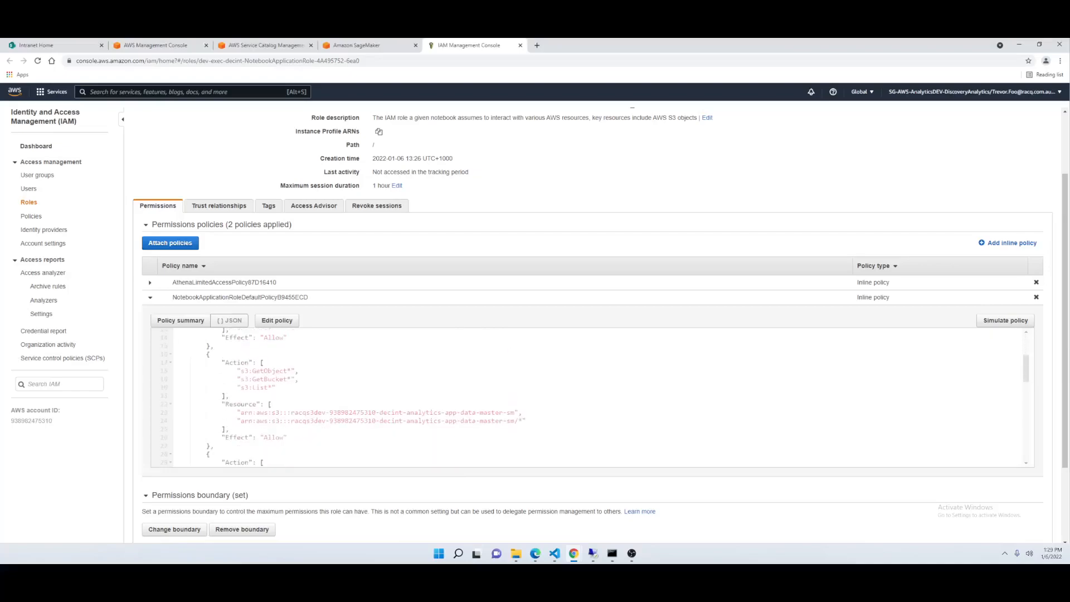
{"action": "scroll", "coordinate": [591, 399], "scroll_direction": "down", "scroll_amount": 6}
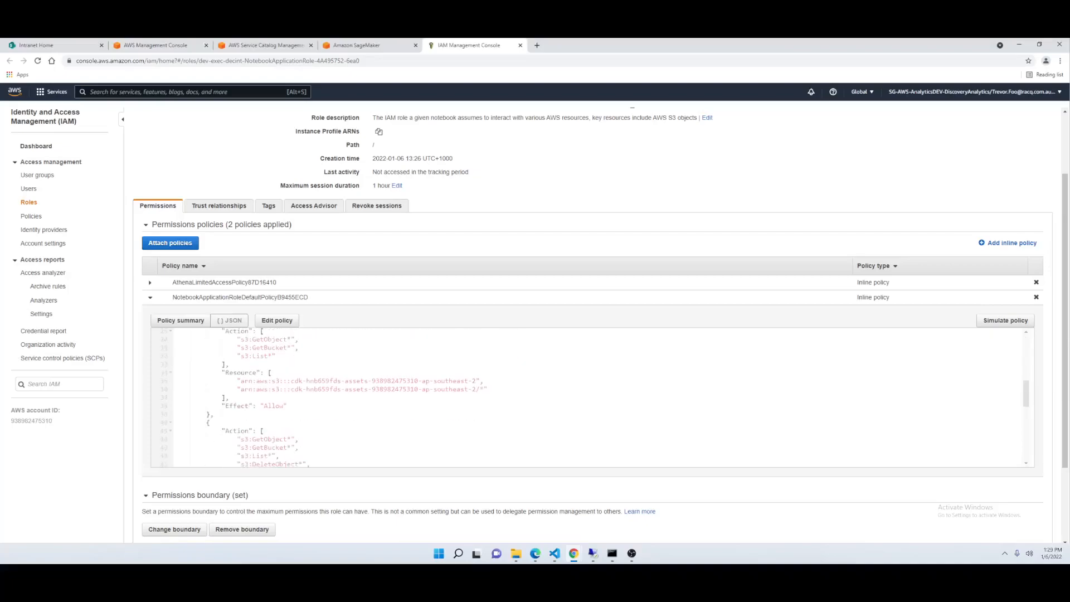
{"action": "scroll", "coordinate": [591, 398], "scroll_direction": "down", "scroll_amount": 1}
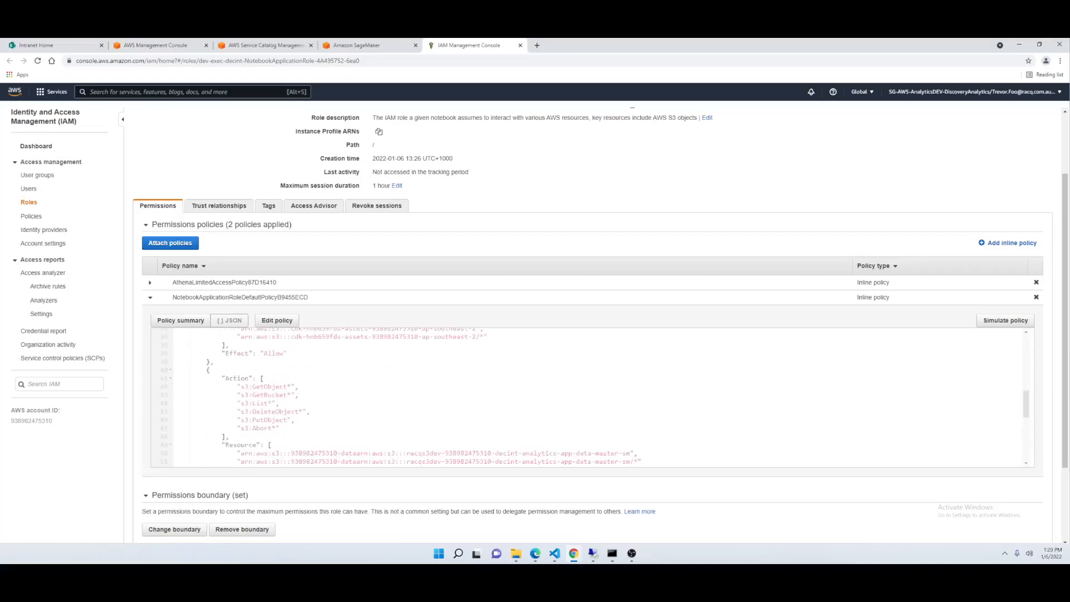
{"action": "scroll", "coordinate": [590, 399], "scroll_direction": "down", "scroll_amount": 2}
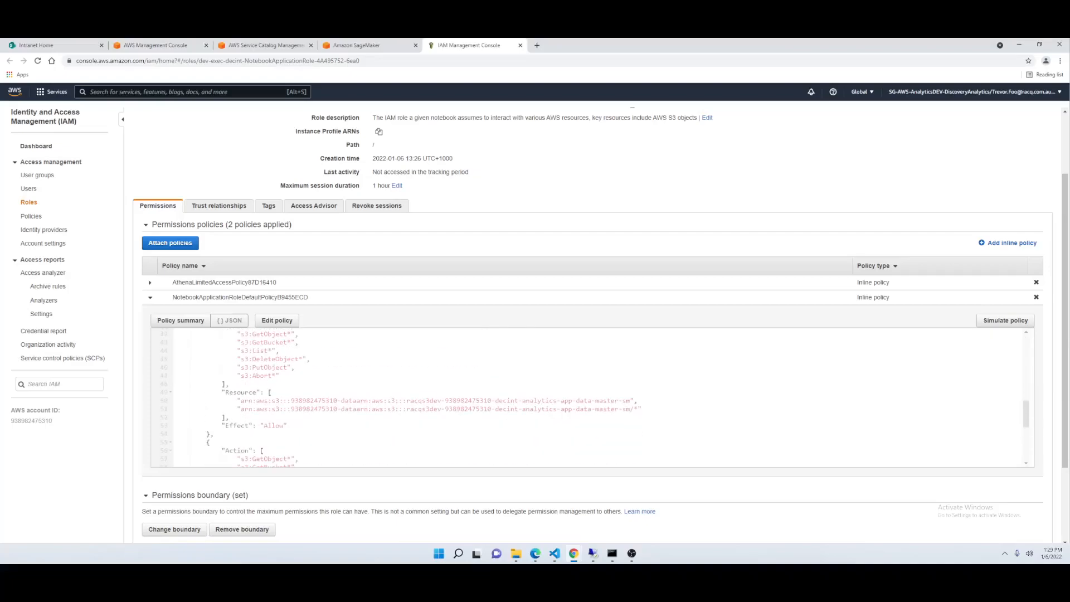
- Examine the policy statement allowing s3:PutObject and copy the name of its decint-analytics-app-data-master-sm bucket
{"action": "left_click_drag", "start_coordinate": [630, 409], "coordinate": [237, 409]}
{"action": "left_click", "coordinate": [273, 410]}
{"action": "left_click_drag", "start_coordinate": [241, 409], "coordinate": [631, 409]}
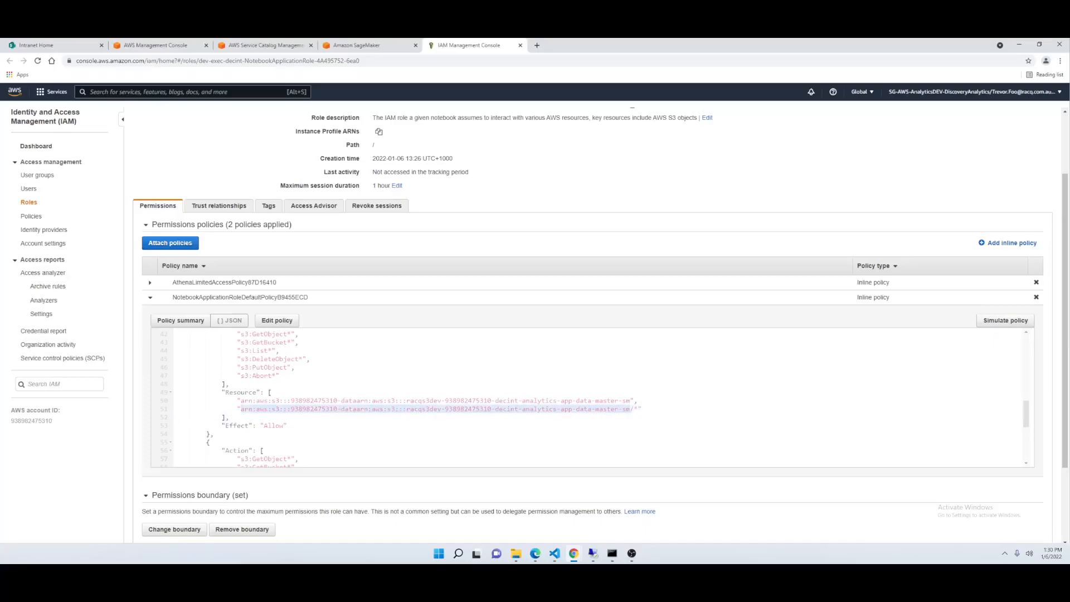
{"action": "scroll", "coordinate": [591, 397], "scroll_direction": "up", "scroll_amount": 1}
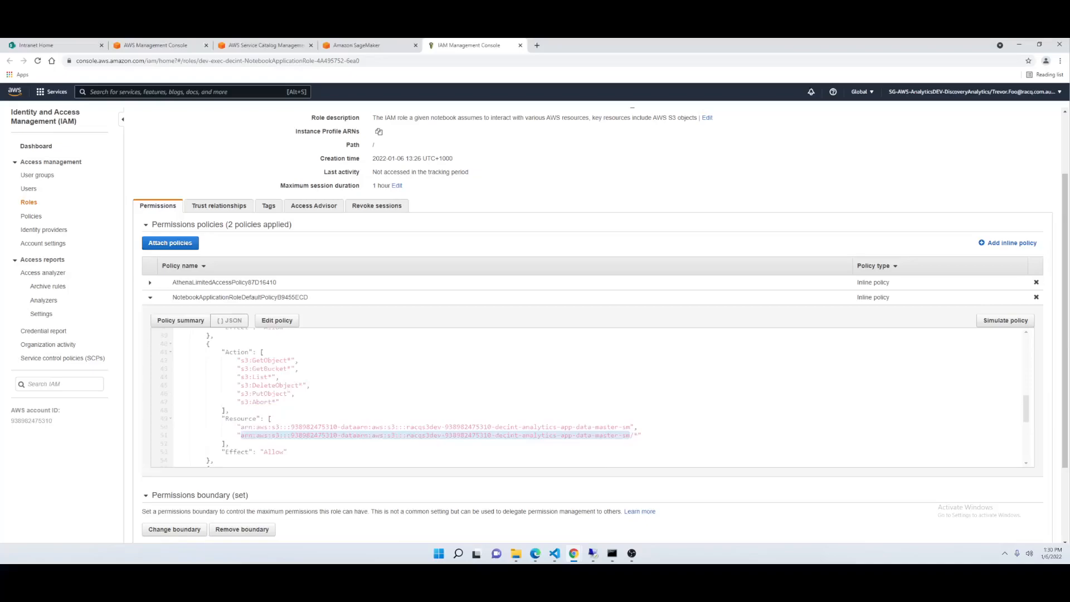
{"action": "double_click", "coordinate": [270, 393]}
{"action": "left_click_drag", "start_coordinate": [241, 426], "coordinate": [630, 430]}
{"action": "left_click_drag", "start_coordinate": [407, 427], "coordinate": [631, 427]}
{"action": "key", "text": "ctrl+c"}
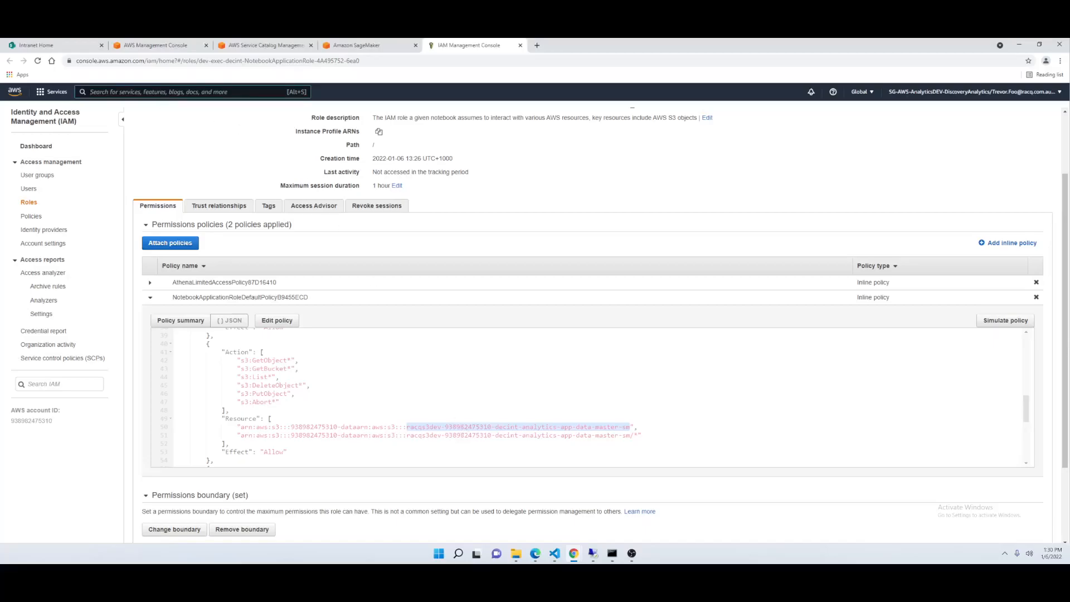
- Search the AWS services for "s3", open S3 in a new browser tab, and find and open the bucket with the copied name
{"action": "key", "text": "alt+s"}
{"action": "type", "text": "s3"}
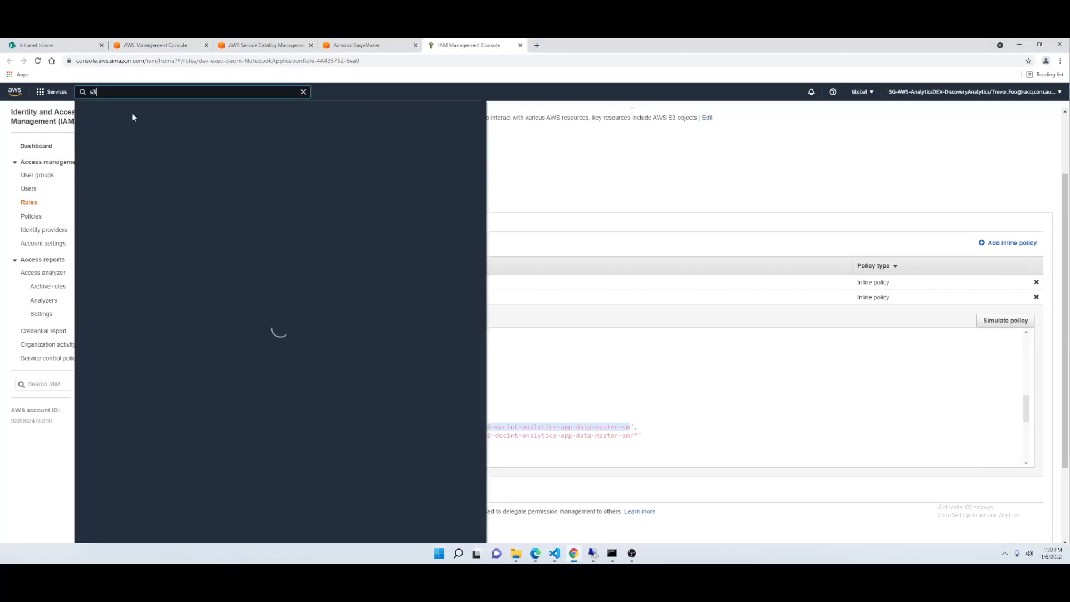
{"action": "middle_click", "coordinate": [213, 161]}
{"action": "left_click", "coordinate": [560, 49]}
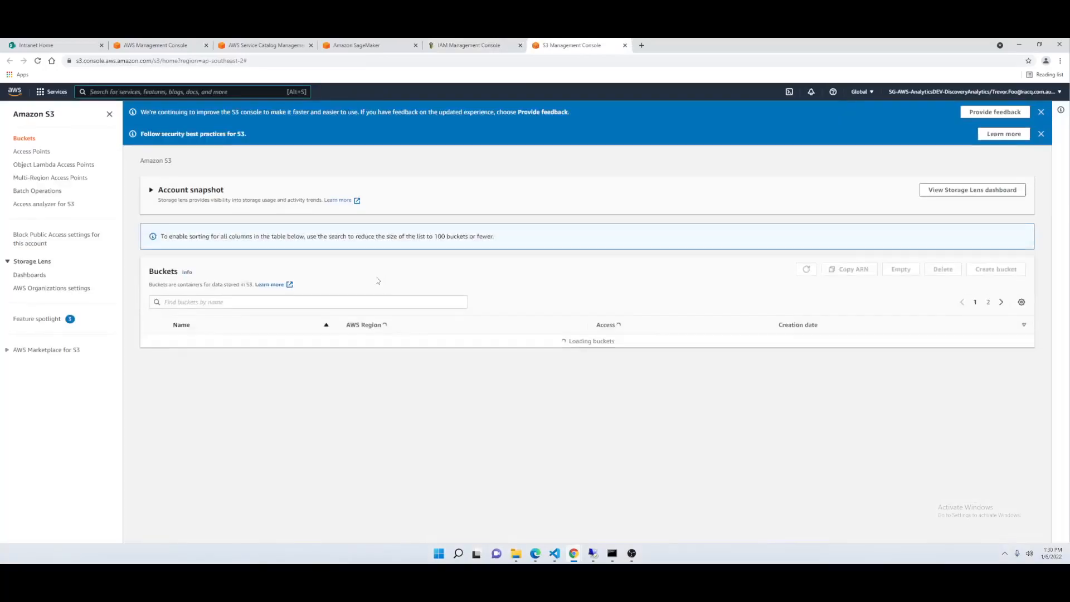
{"action": "left_click", "coordinate": [259, 304]}
{"action": "key", "text": "ctrl+v"}
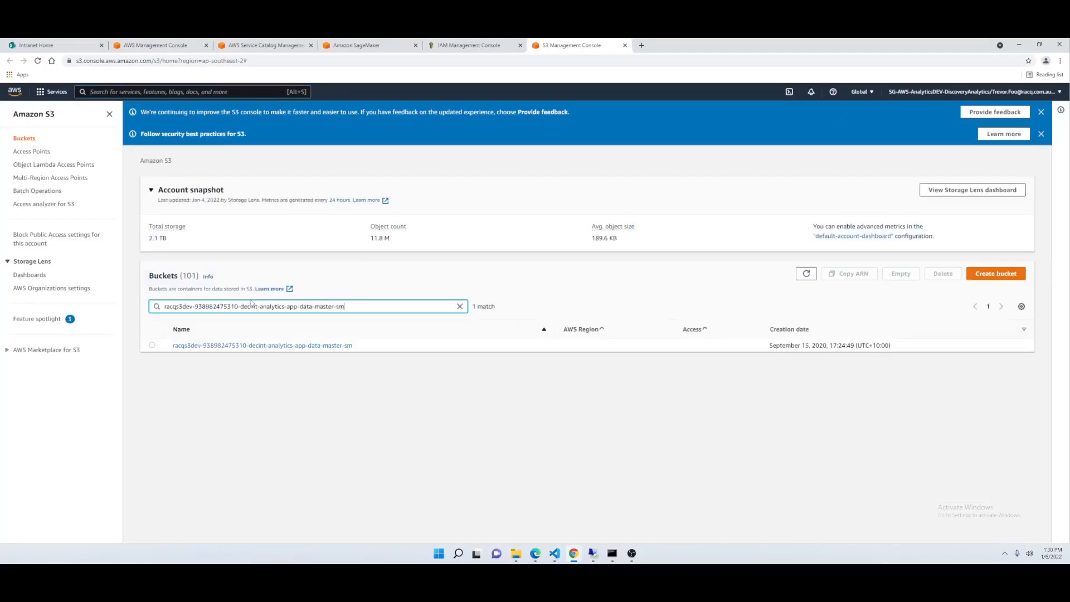
{"action": "left_click", "coordinate": [211, 346]}
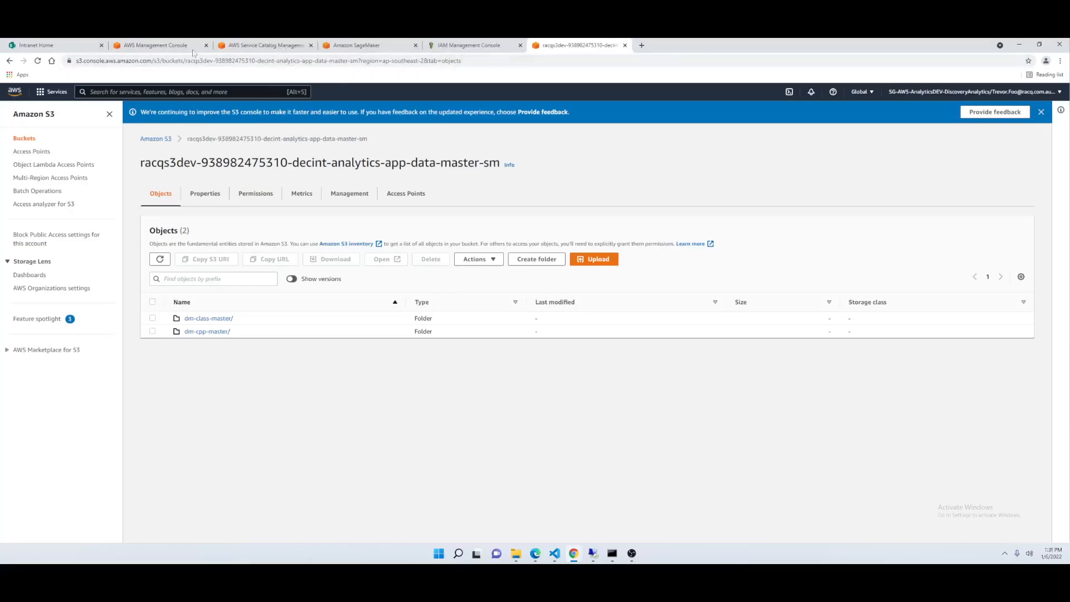
- Check the new notebook's status in Amazon SageMaker and the provisioned product's status and event outputs in AWS Service Catalog
{"action": "left_click", "coordinate": [370, 47]}
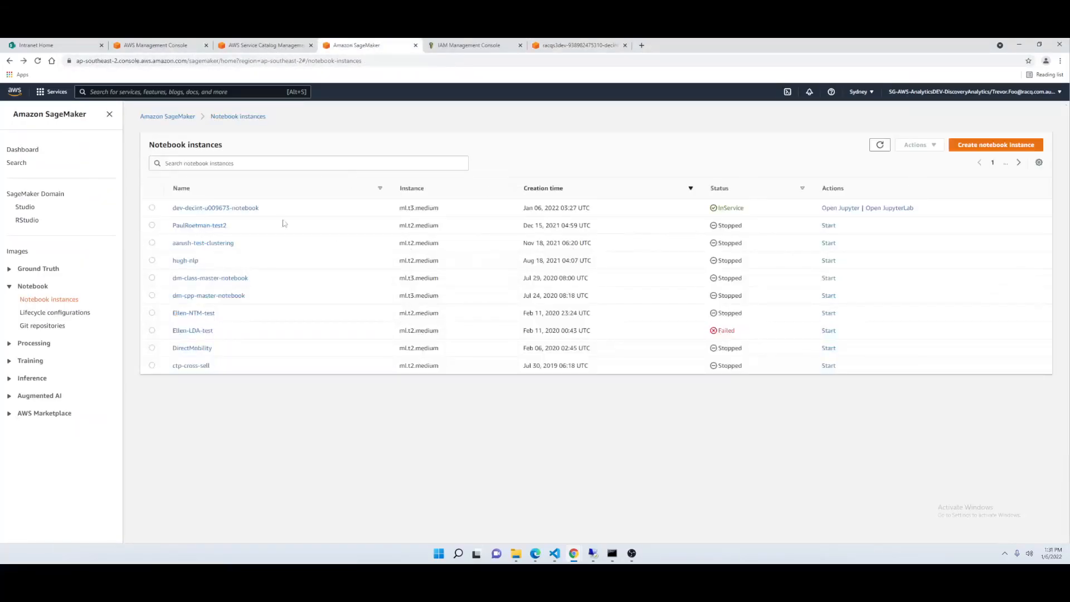
{"action": "double_click", "coordinate": [737, 211]}
{"action": "left_click", "coordinate": [264, 47]}
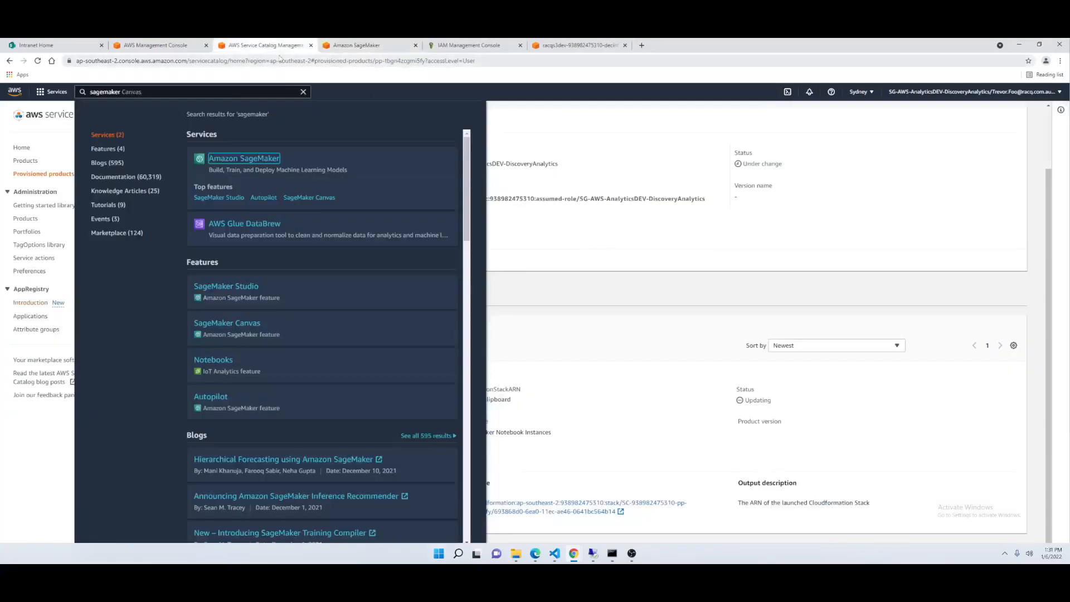
{"action": "left_click", "coordinate": [573, 263]}
{"action": "scroll", "coordinate": [549, 284], "scroll_direction": "down", "scroll_amount": 2}
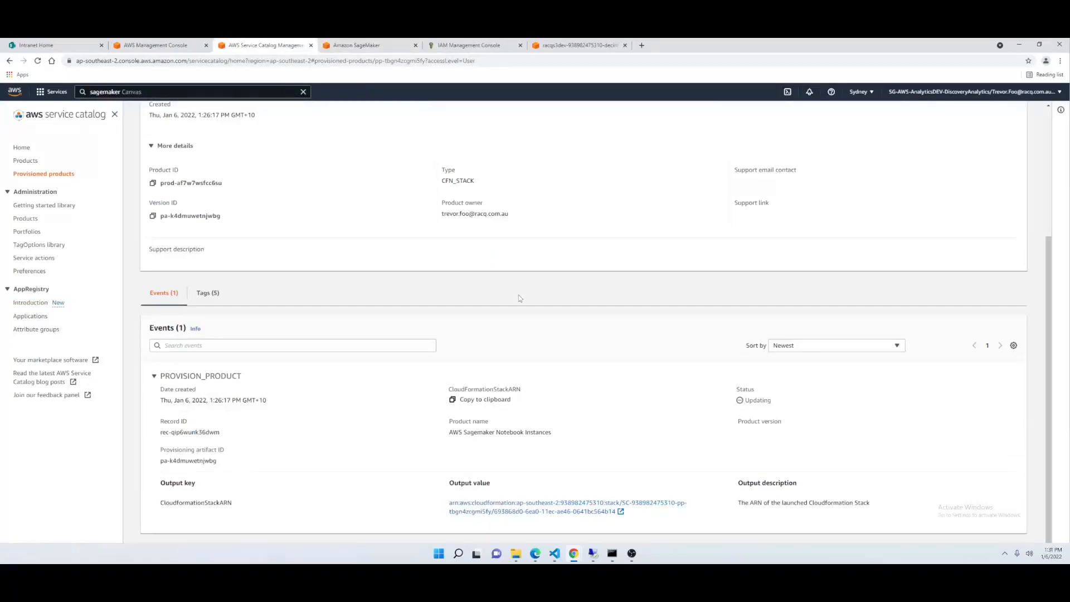
{"action": "scroll", "coordinate": [517, 263], "scroll_direction": "up", "scroll_amount": 2}
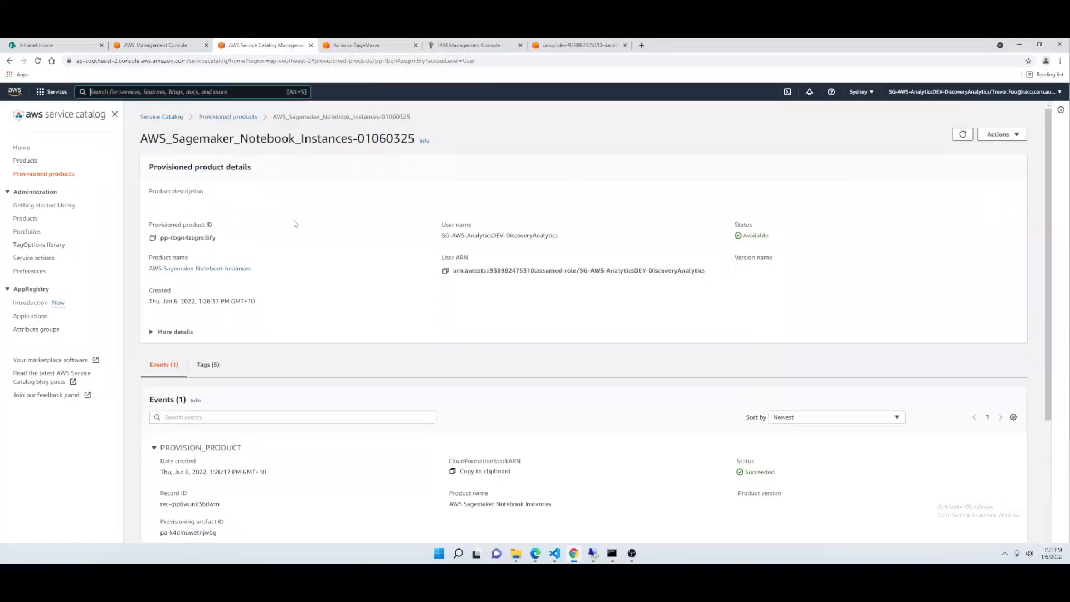
{"action": "double_click", "coordinate": [756, 236]}
{"action": "scroll", "coordinate": [450, 341], "scroll_direction": "down", "scroll_amount": 3}
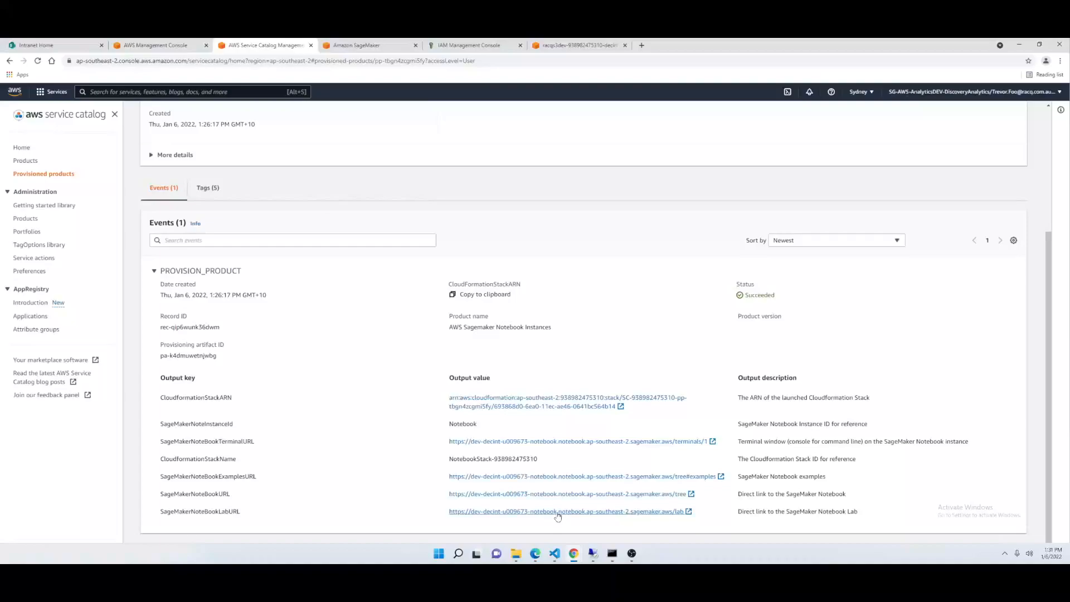
- Open the provisioned product's SageMaker notebook, notebook examples and notebook lab links in new browser tabs
{"action": "left_click", "coordinate": [536, 498]}
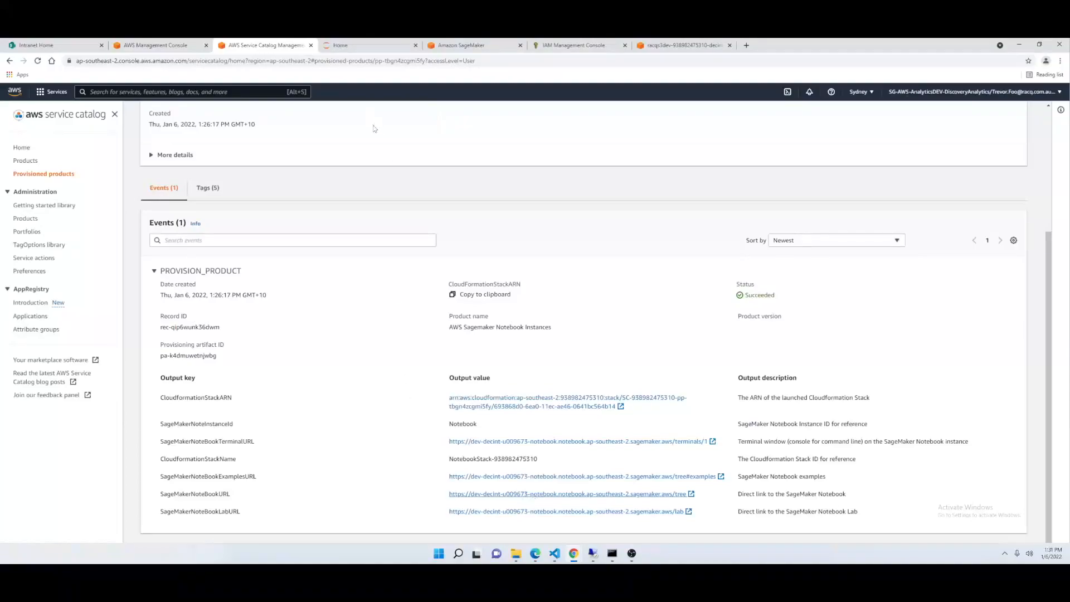
{"action": "left_click", "coordinate": [363, 48]}
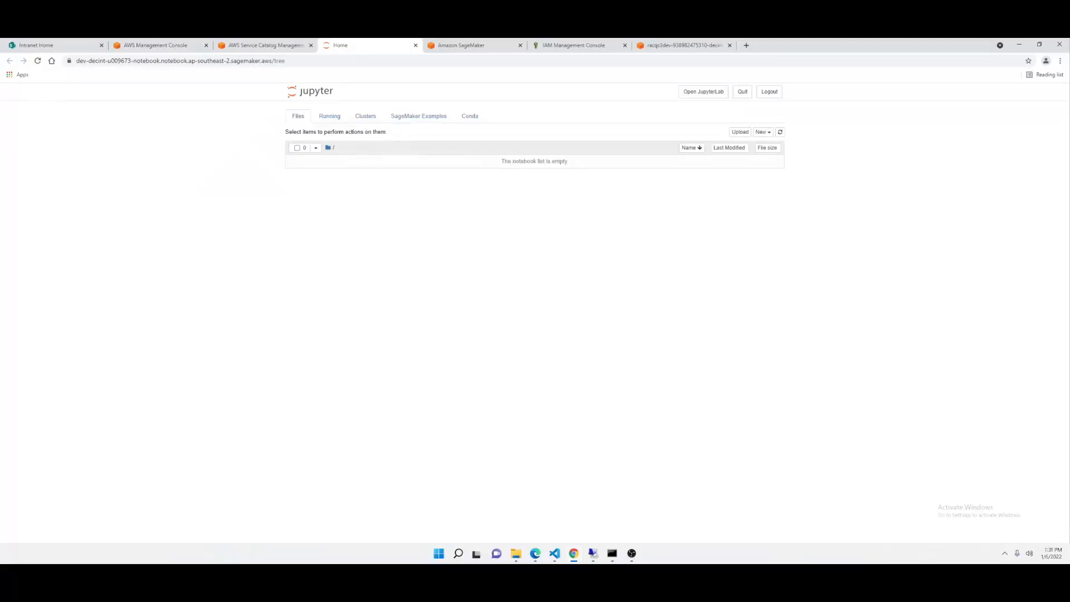
{"action": "left_click", "coordinate": [271, 49]}
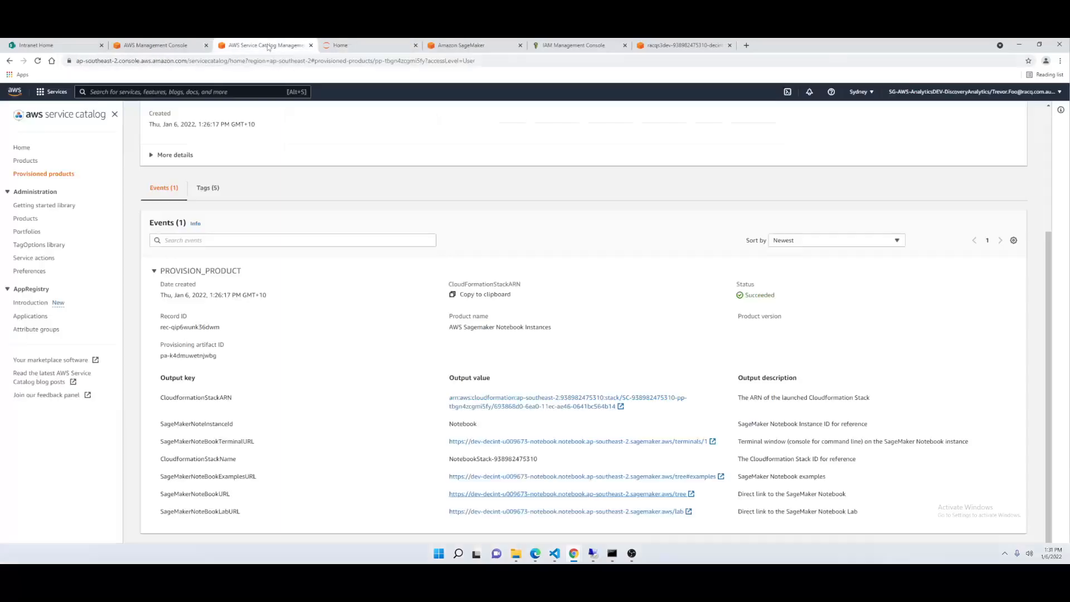
{"action": "left_click", "coordinate": [589, 478]}
{"action": "left_click", "coordinate": [577, 512]}
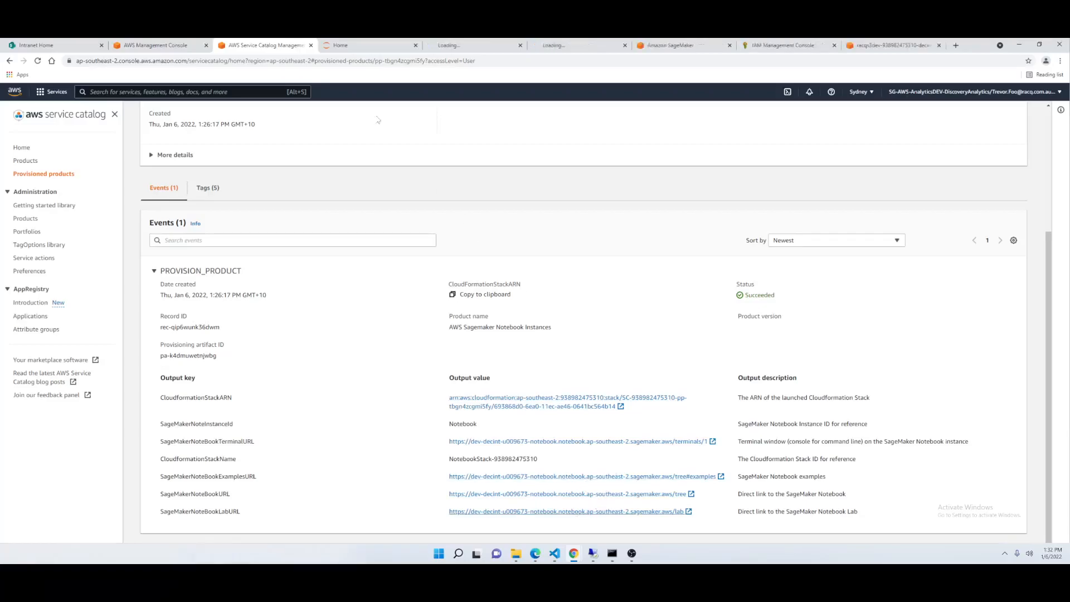
- Examine the SageMaker Examples page with Sagemaker Batch Transform expanded, and the JupyterLab launcher
{"action": "left_click", "coordinate": [462, 49]}
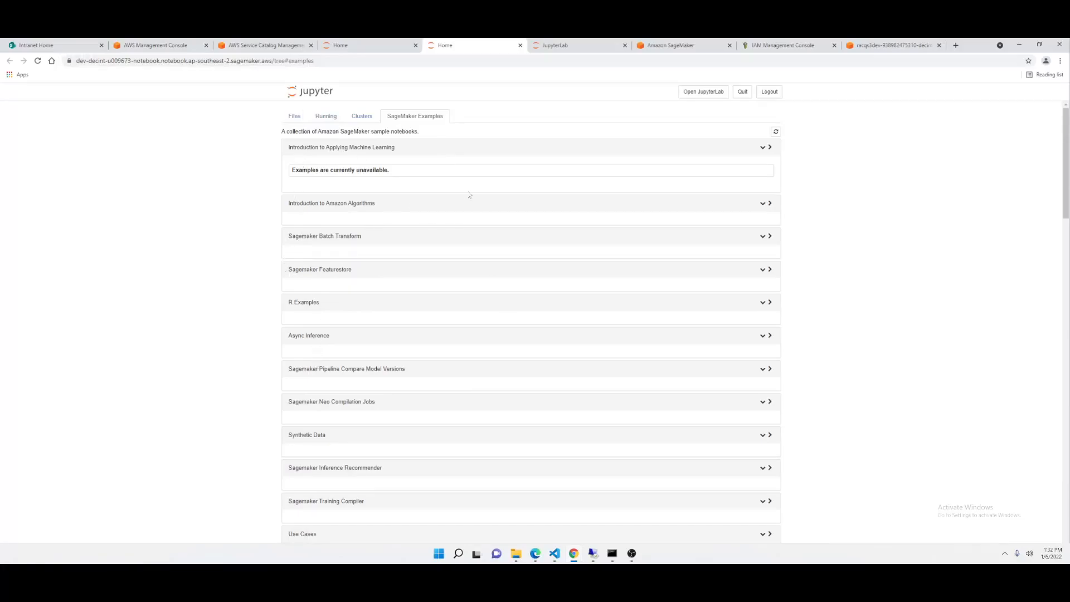
{"action": "left_click", "coordinate": [763, 203]}
{"action": "left_click", "coordinate": [763, 204]}
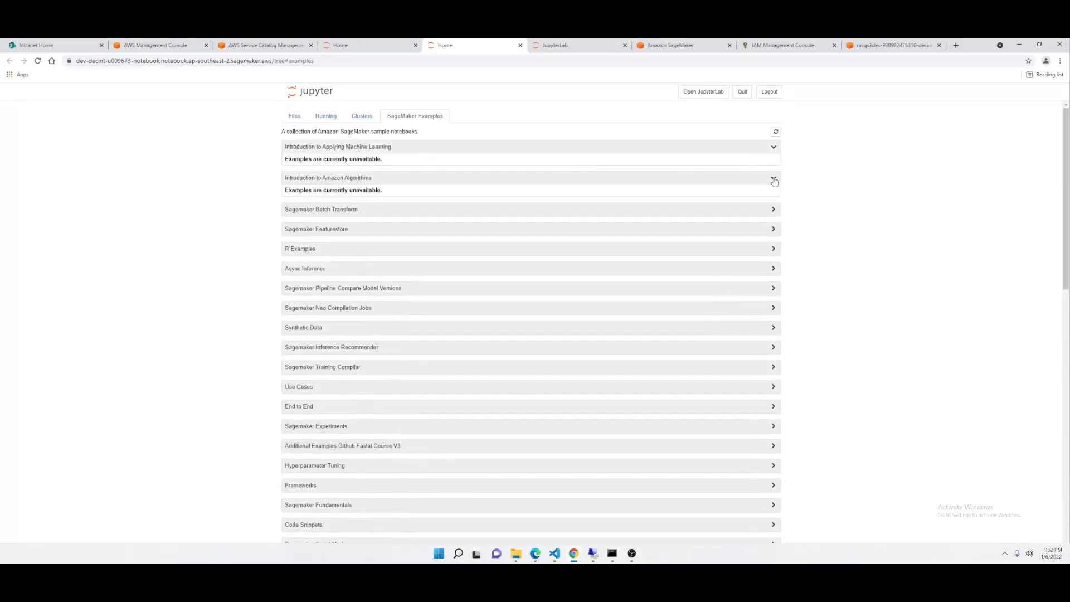
{"action": "left_click", "coordinate": [379, 197]}
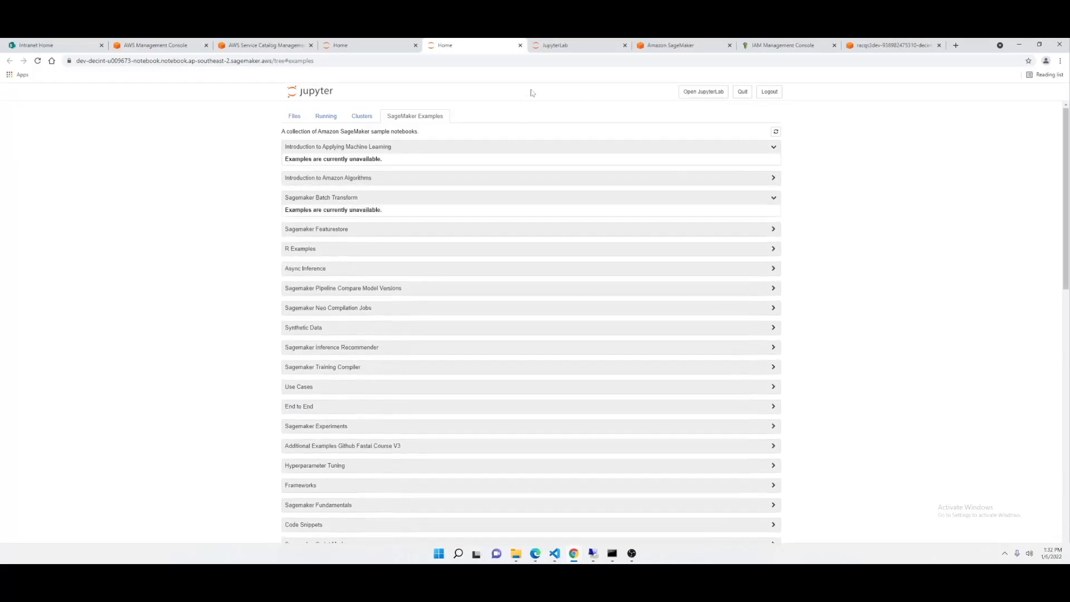
{"action": "left_click", "coordinate": [563, 47]}
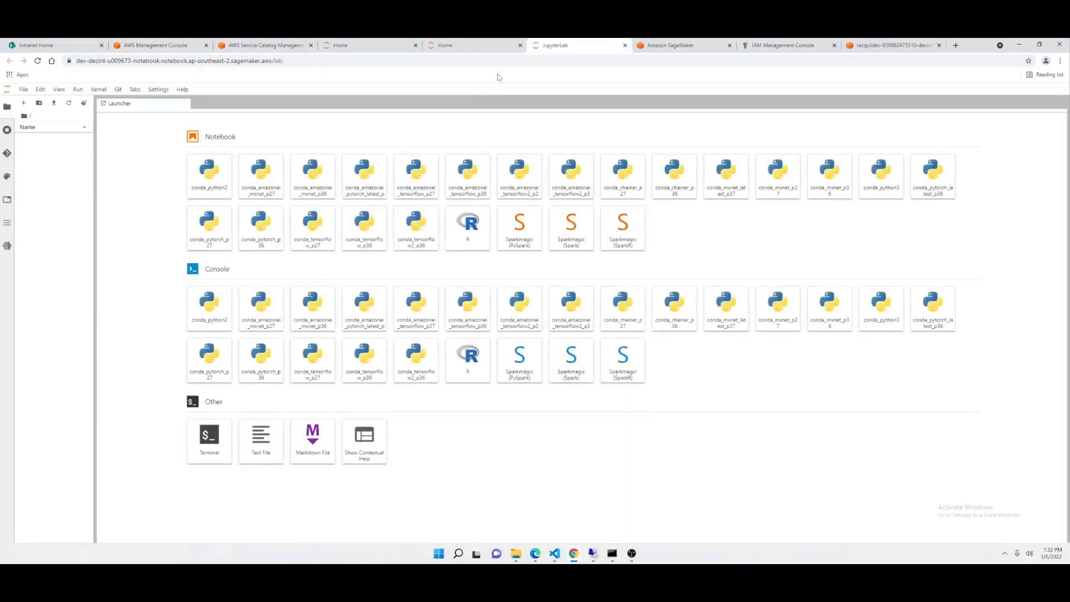
{"action": "left_click", "coordinate": [438, 49]}
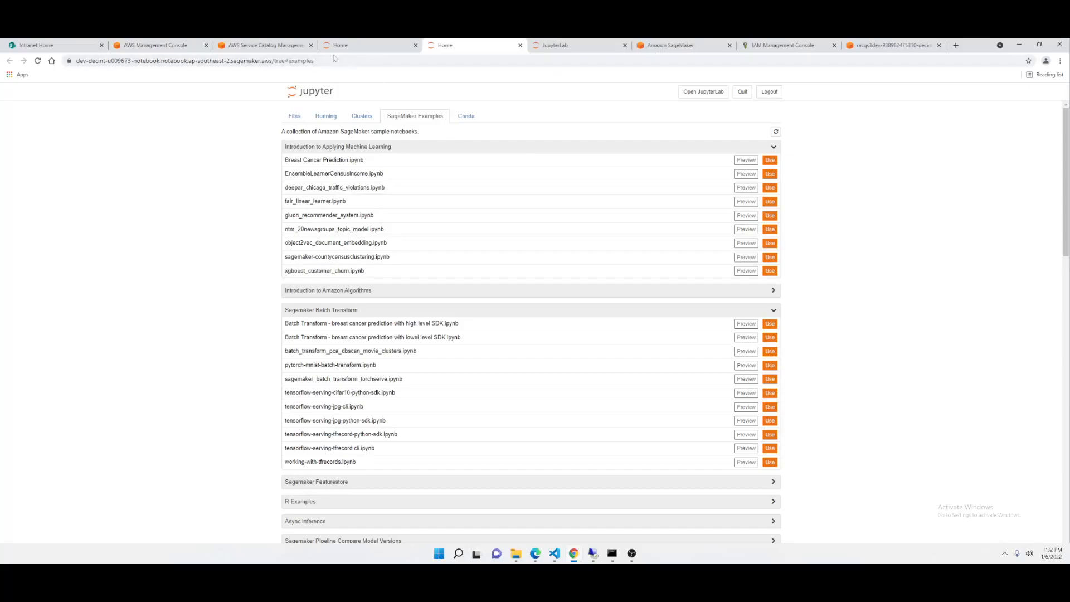
- Return to AWS Service Catalog, view the actions available for the provisioned product and show the list of provisioned products
{"action": "left_click", "coordinate": [265, 48]}
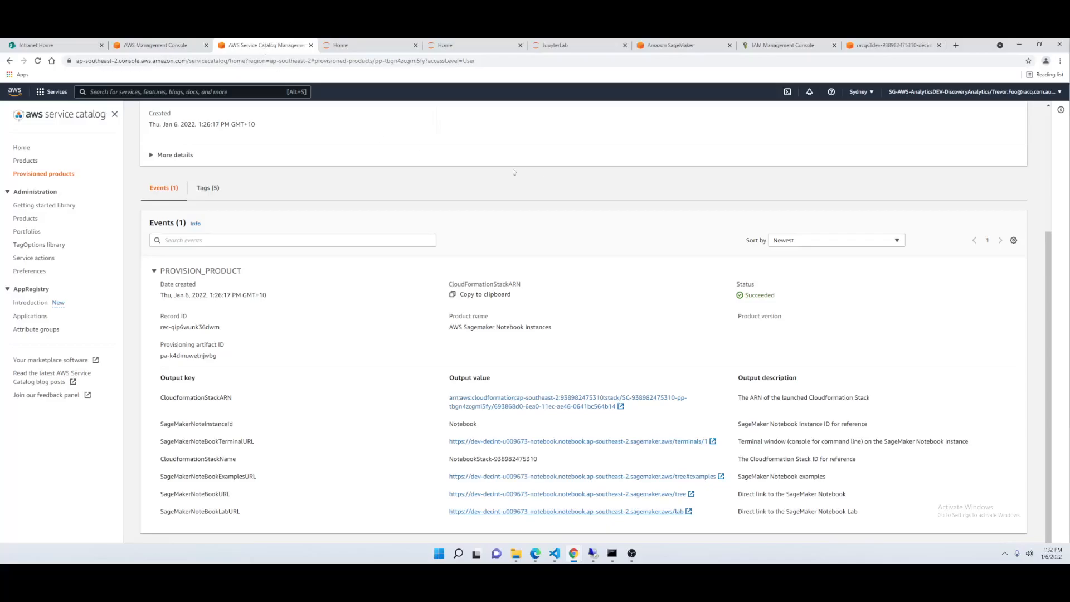
{"action": "scroll", "coordinate": [406, 333], "scroll_direction": "up", "scroll_amount": 3}
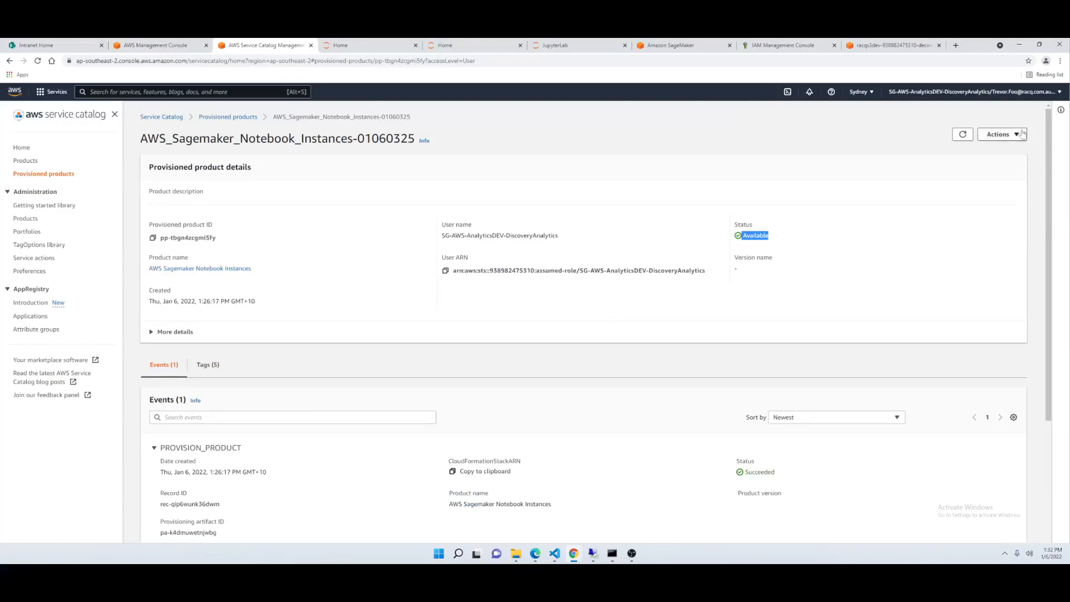
{"action": "left_click", "coordinate": [1000, 135]}
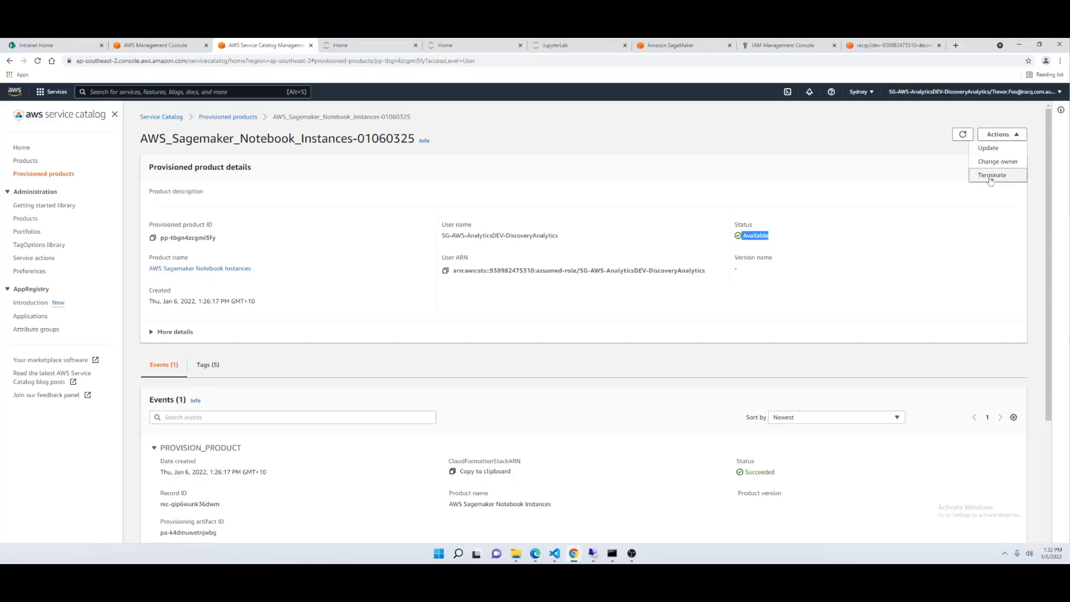
{"action": "left_click", "coordinate": [31, 174]}
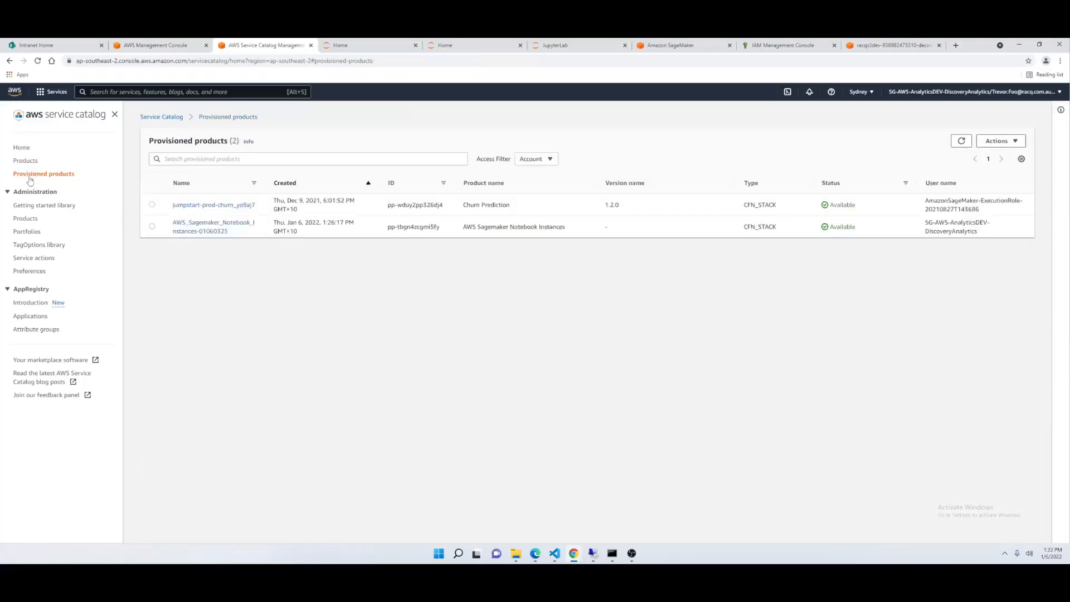
- Filter the provisioned products by User access and terminate AWS_Sagemaker_Notebook_Instances-01060325, entering "terminate" as confirmation and dismissing the progress dialog
{"action": "left_click", "coordinate": [526, 161]}
{"action": "left_click", "coordinate": [526, 171]}
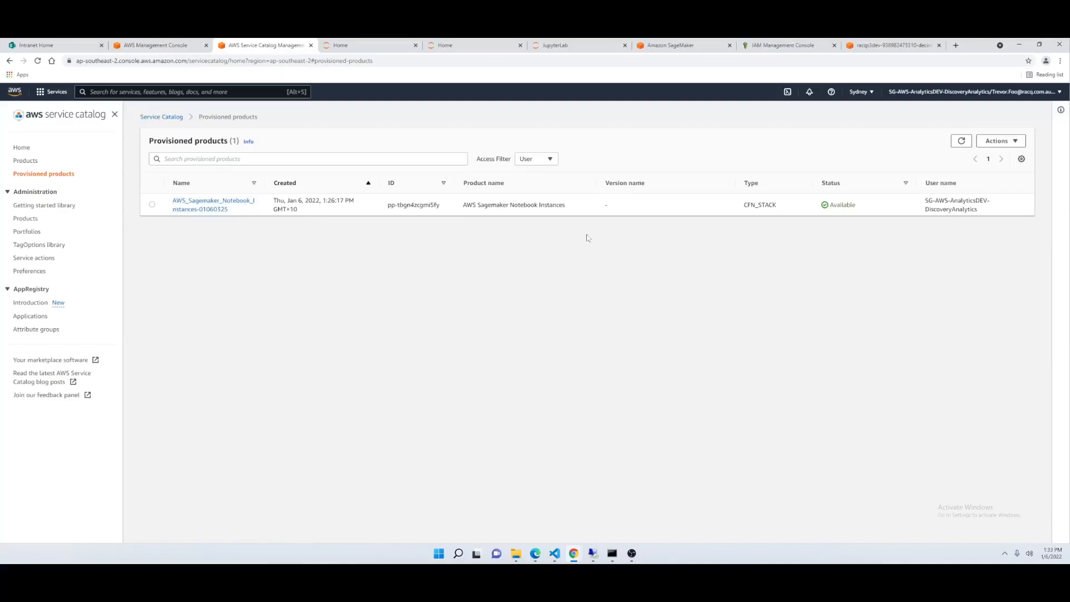
{"action": "left_click", "coordinate": [152, 206]}
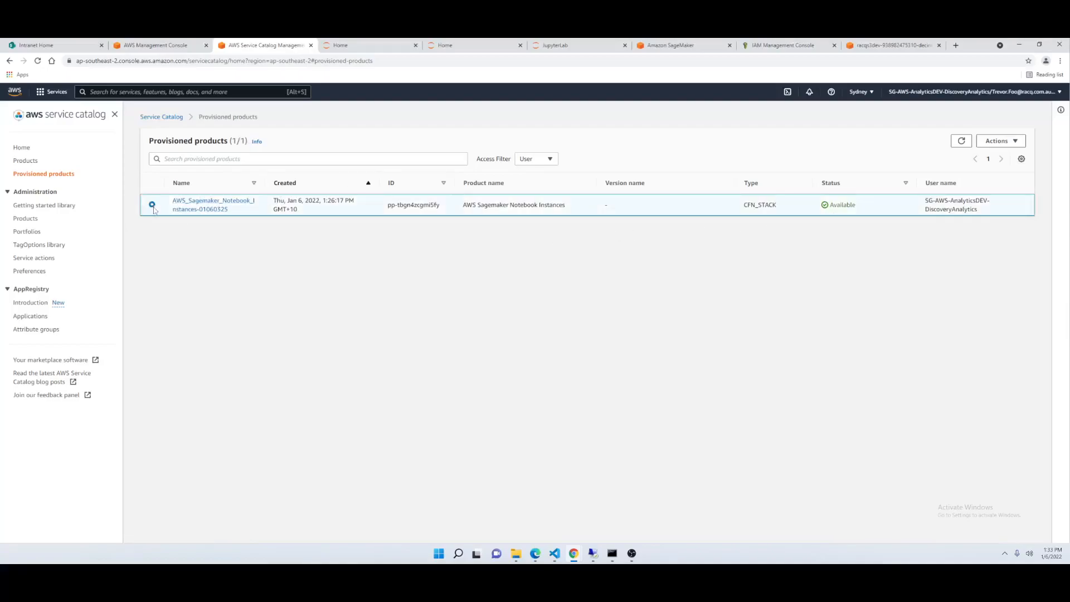
{"action": "left_click", "coordinate": [998, 141]}
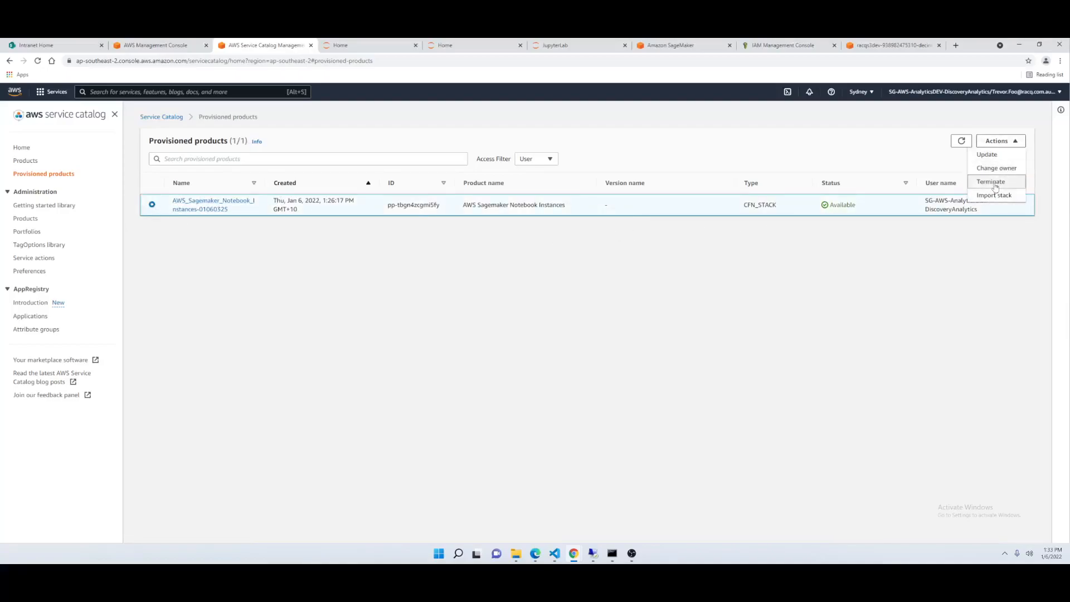
{"action": "left_click", "coordinate": [996, 185]}
{"action": "type", "text": "terminate"}
{"action": "key", "text": "Return"}
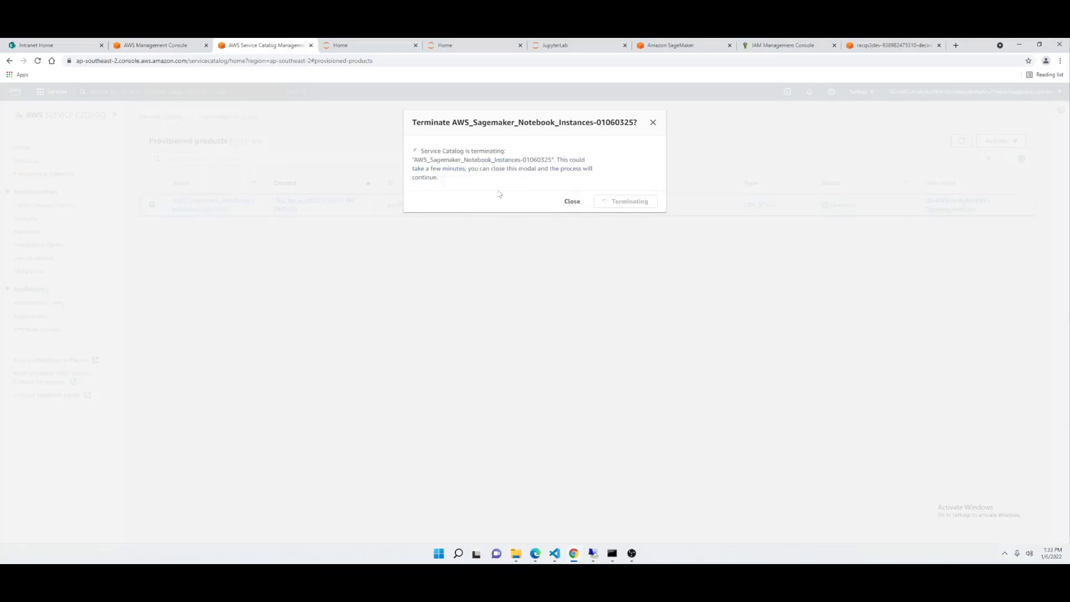
{"action": "left_click", "coordinate": [571, 202]}
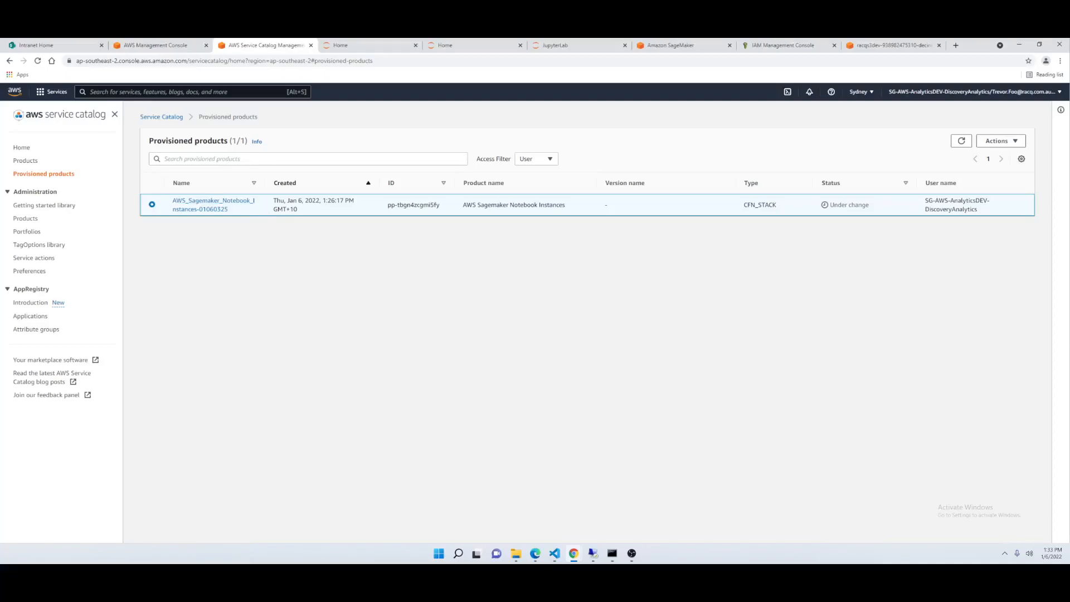
- Find the CodeCommit service, open it in a new browser tab to view its repositories, and return to the provisioned products list
{"action": "type", "text": "codecommit"}
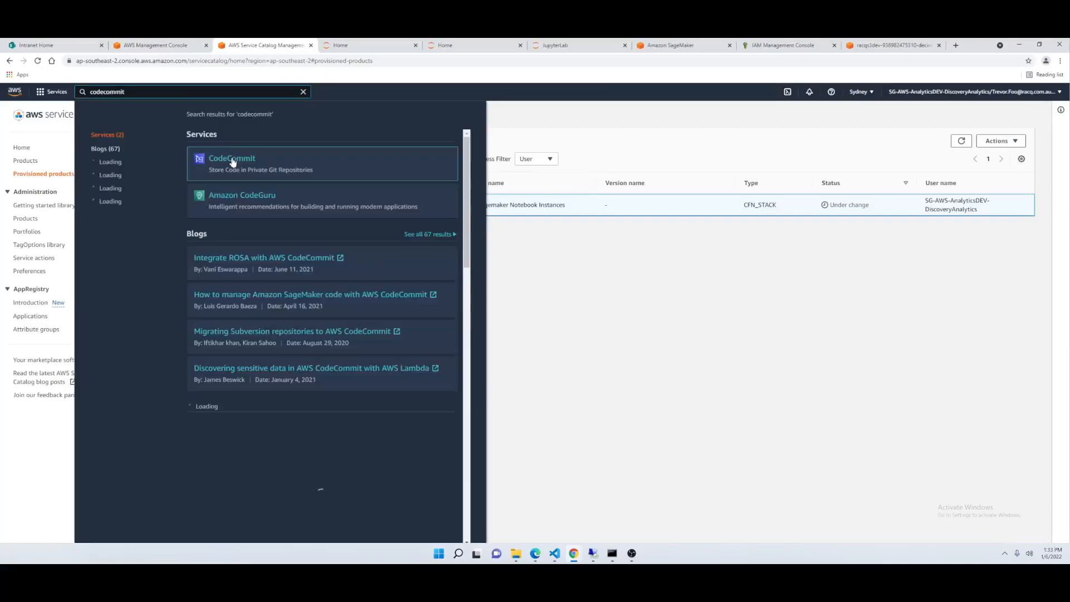
{"action": "middle_click", "coordinate": [232, 160]}
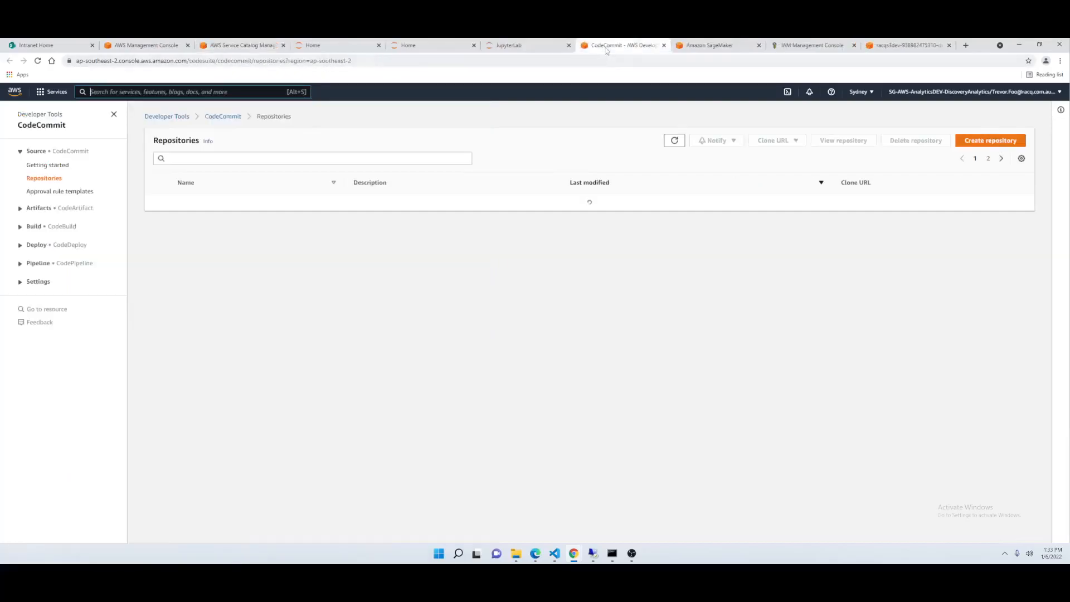
{"action": "left_click", "coordinate": [619, 45]}
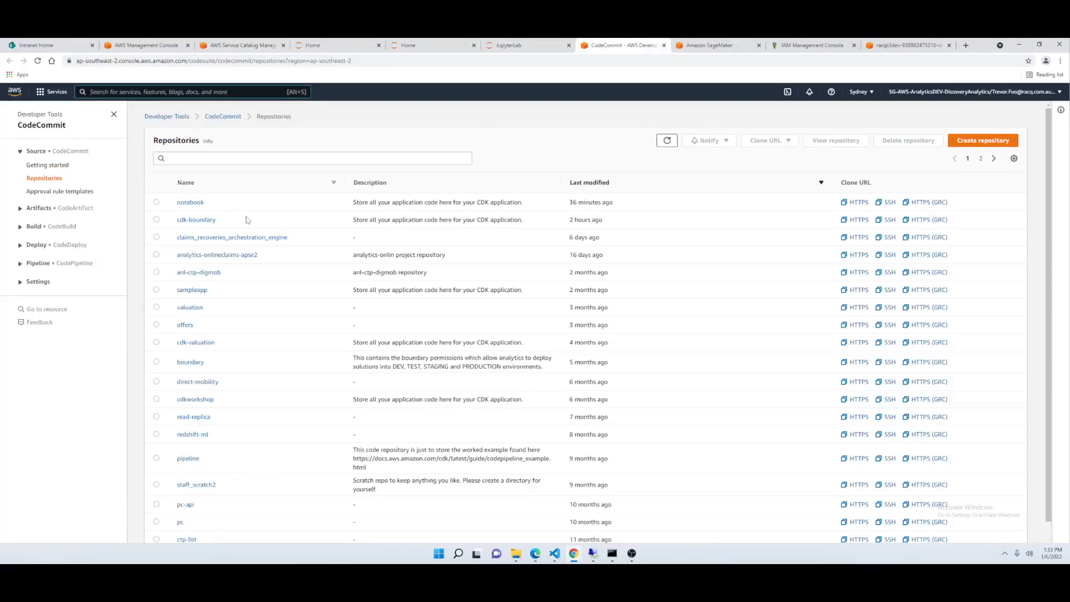
{"action": "left_click", "coordinate": [240, 45]}
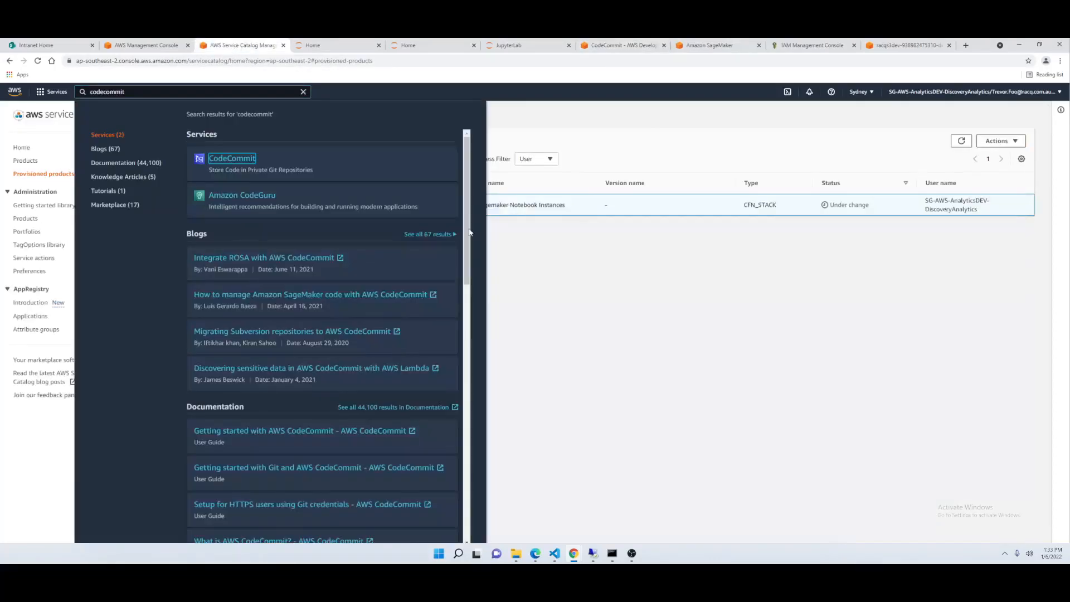
{"action": "left_click", "coordinate": [629, 288]}
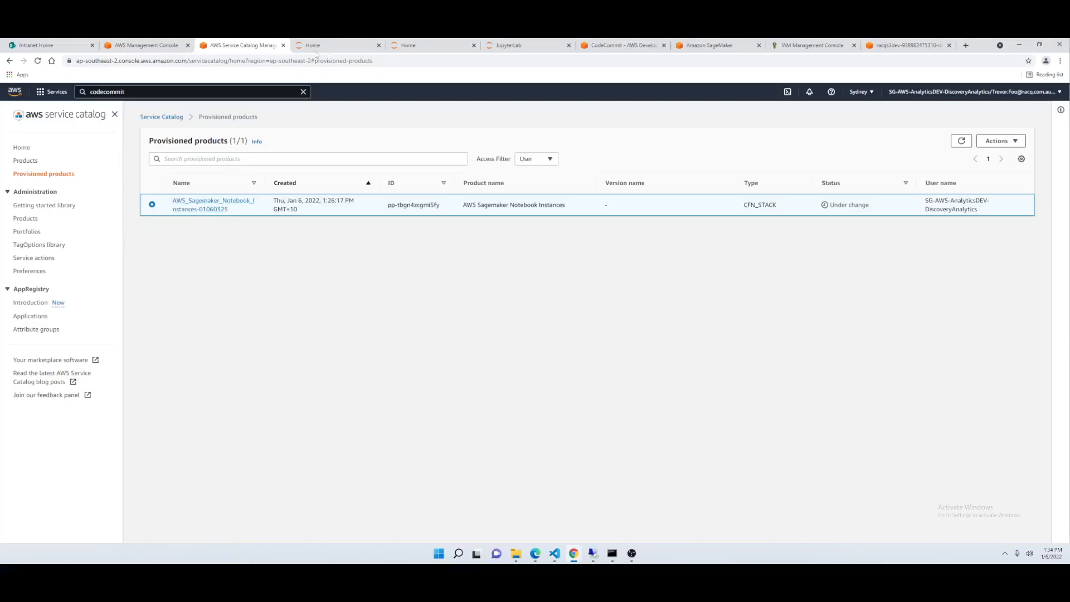
- Check the newest notebook instance's status in Amazon SageMaker, highlight that status and select the instance listed below it
{"action": "left_click", "coordinate": [707, 46]}
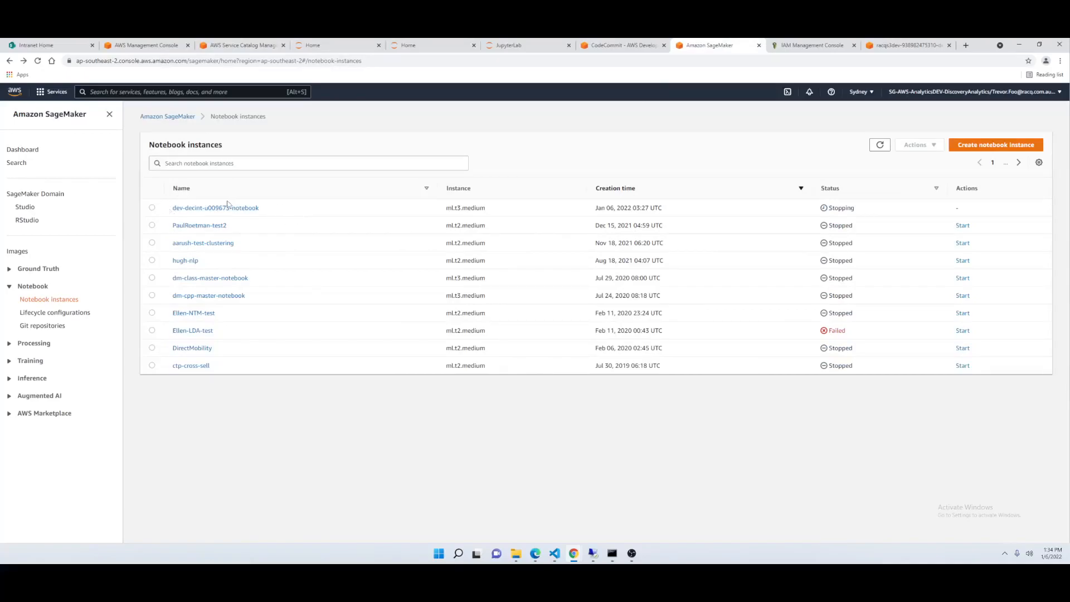
{"action": "left_click_drag", "start_coordinate": [858, 209], "coordinate": [818, 210]}
{"action": "left_click", "coordinate": [152, 225]}
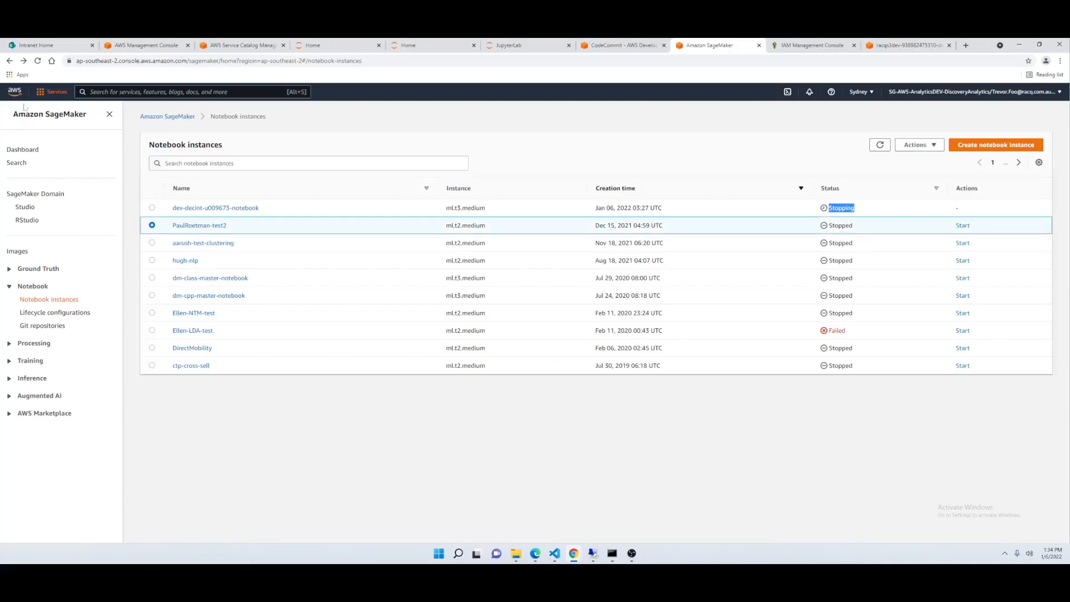